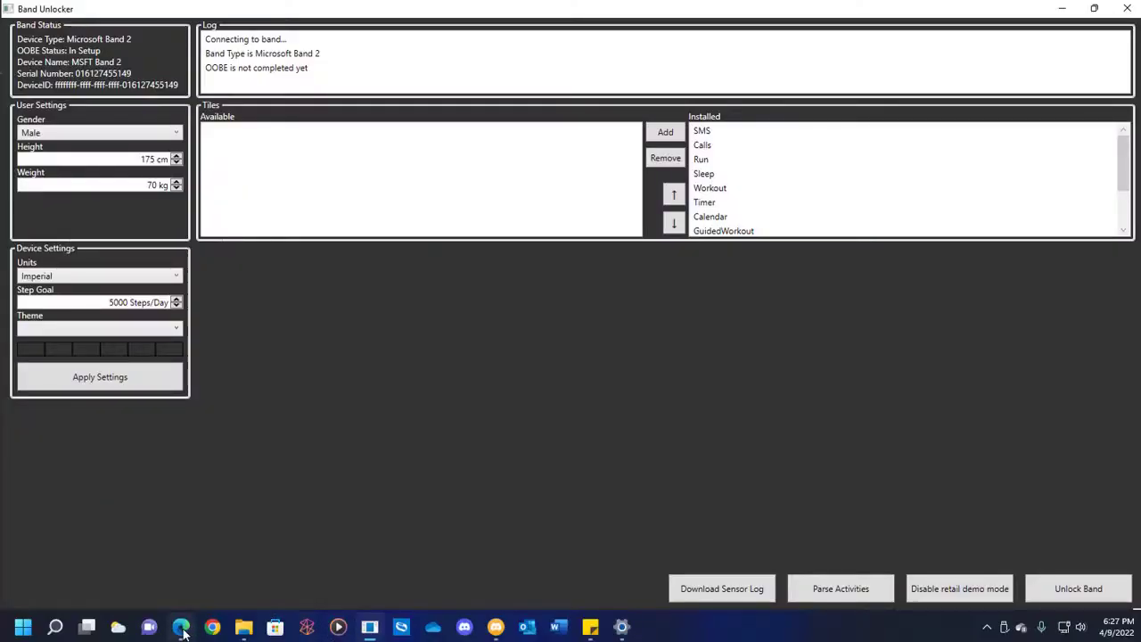
# - Switch to Edge and open the Discord page of howeitworks.com to review its download link and server widget
pyautogui.click(181, 557)
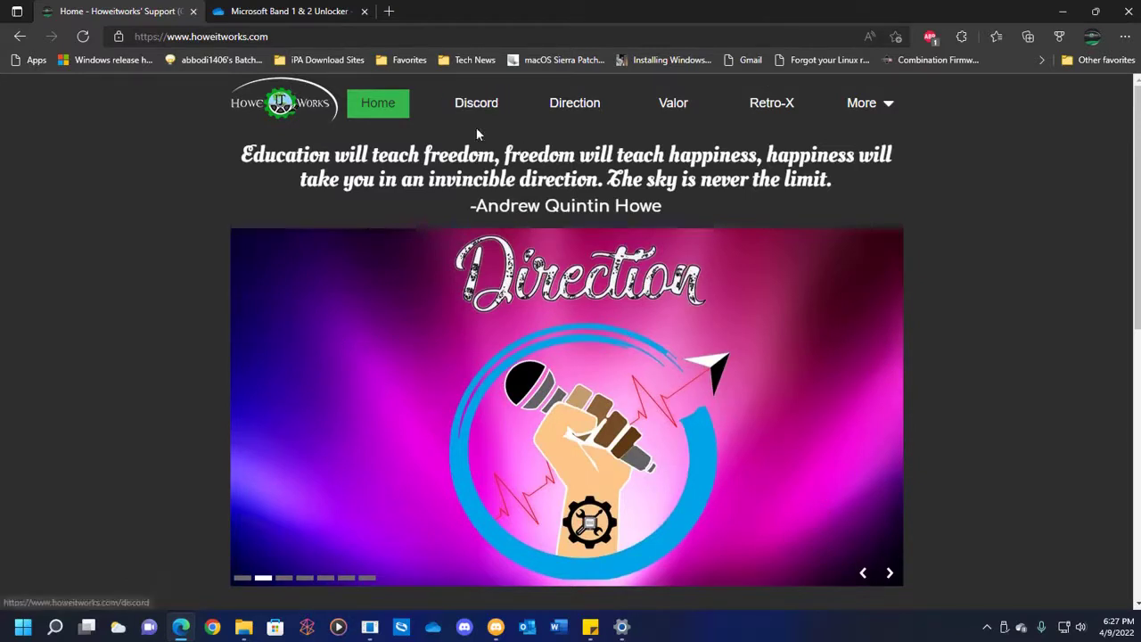
pyautogui.moveTo(863, 106)
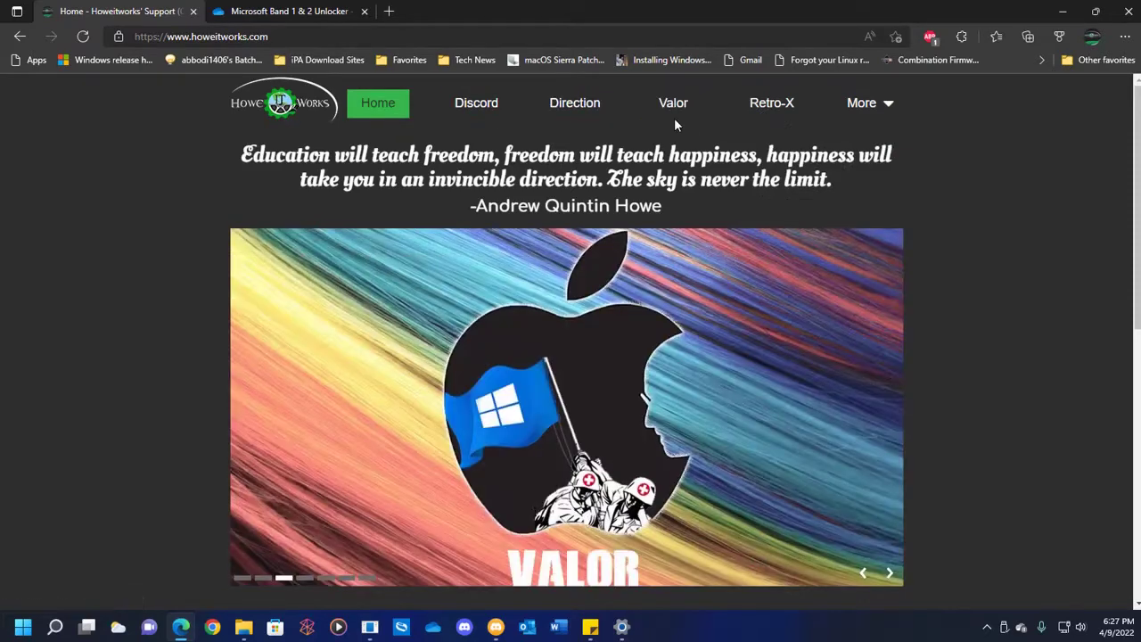
pyautogui.click(493, 113)
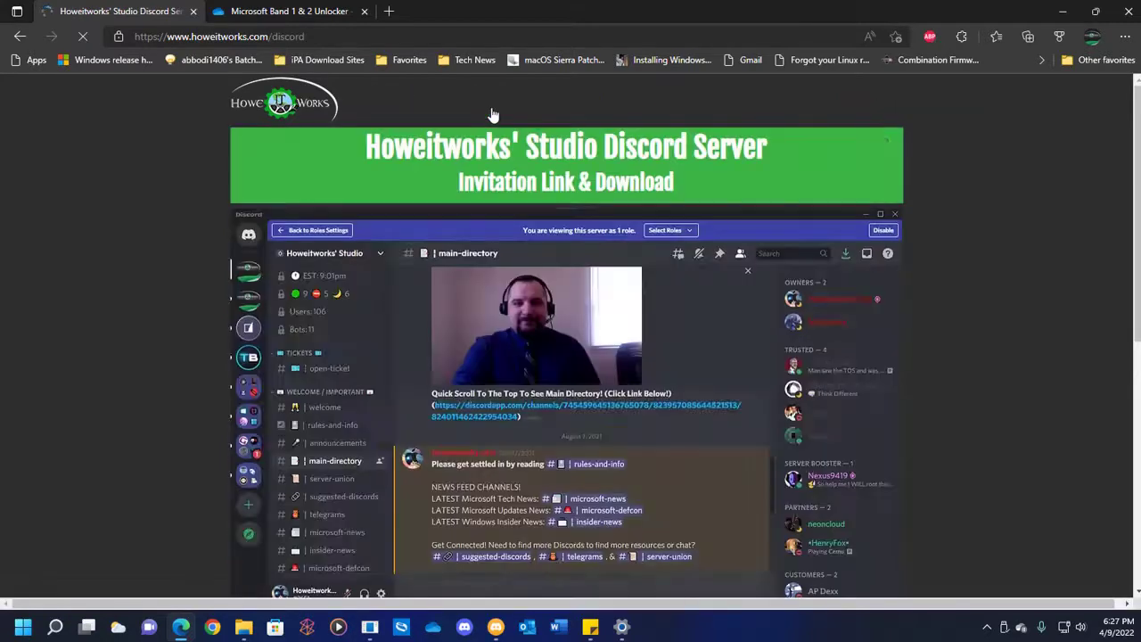
pyautogui.scroll(-5, 883, 395)
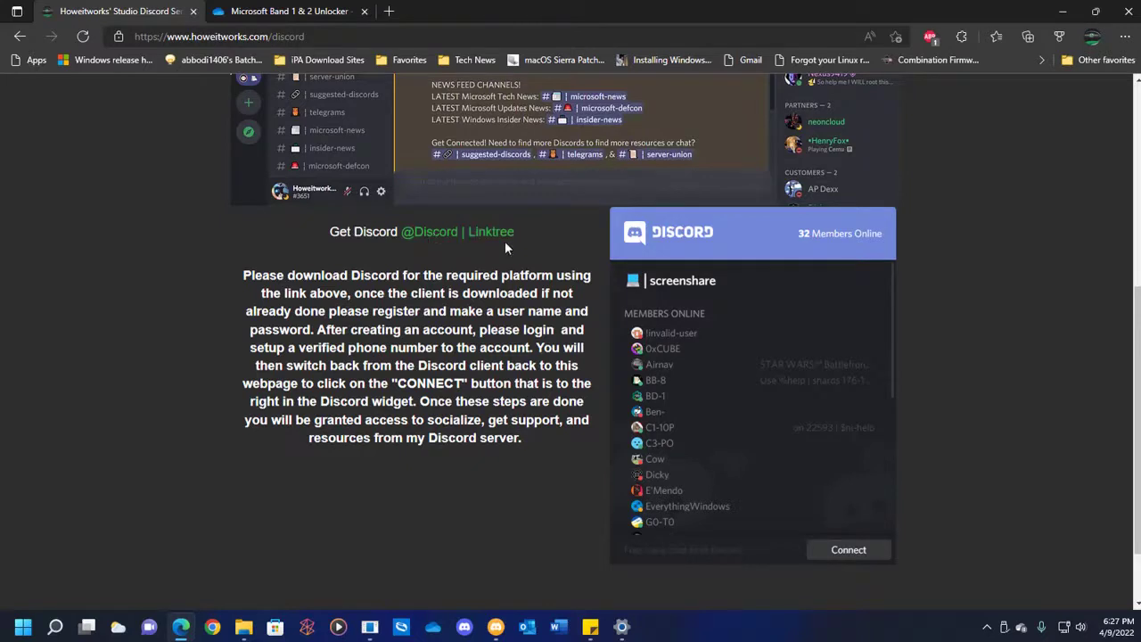
pyautogui.scroll(1, 505, 241)
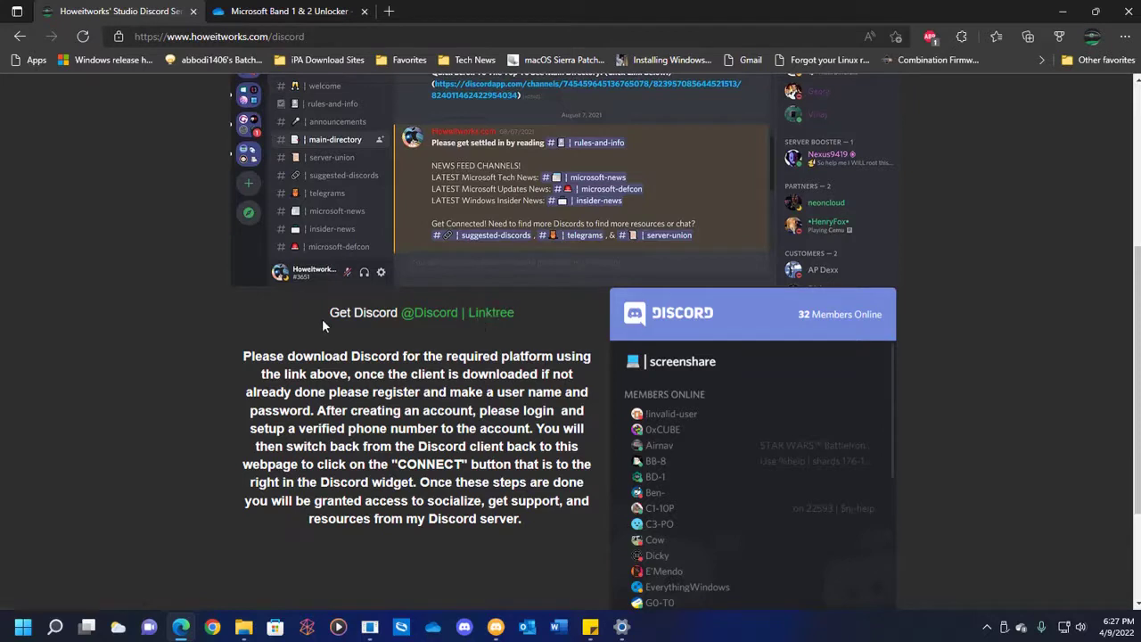
# - View the Linktree list of Discord downloads, return to the Discord page and look over the server's Connect widget
pyautogui.moveTo(330, 316); pyautogui.dragTo(530, 321)
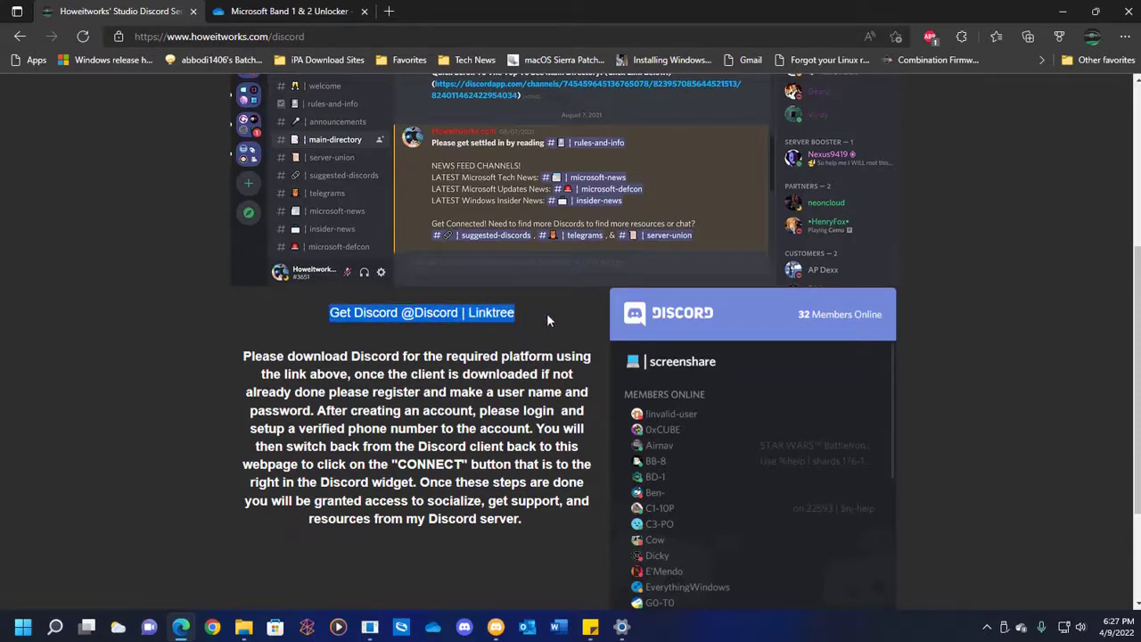
pyautogui.click(513, 343)
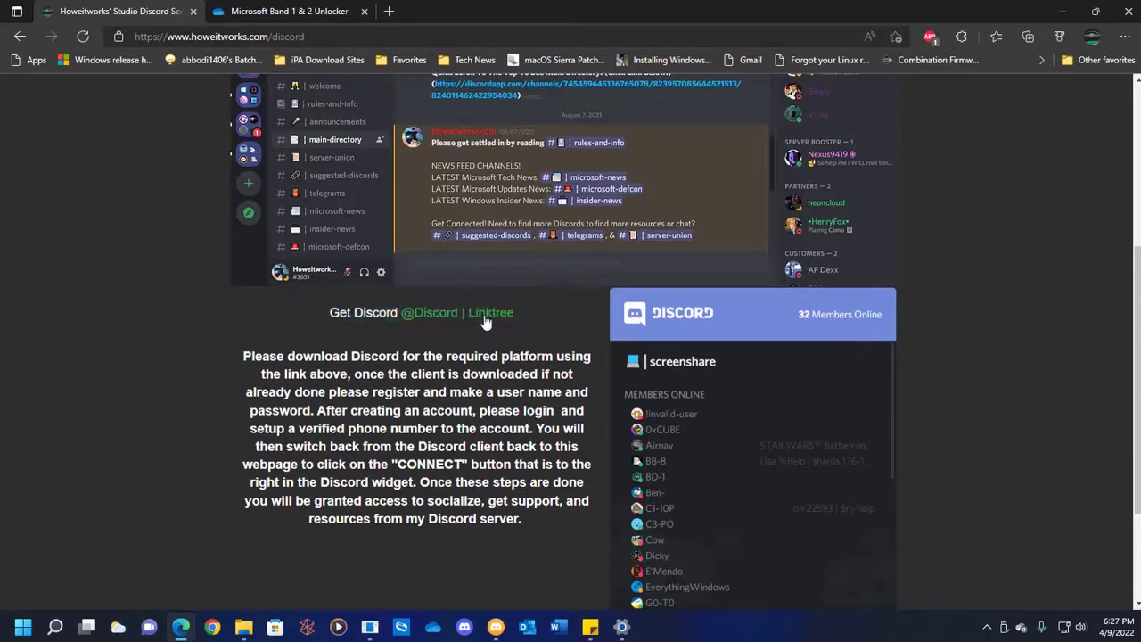
pyautogui.click(486, 319)
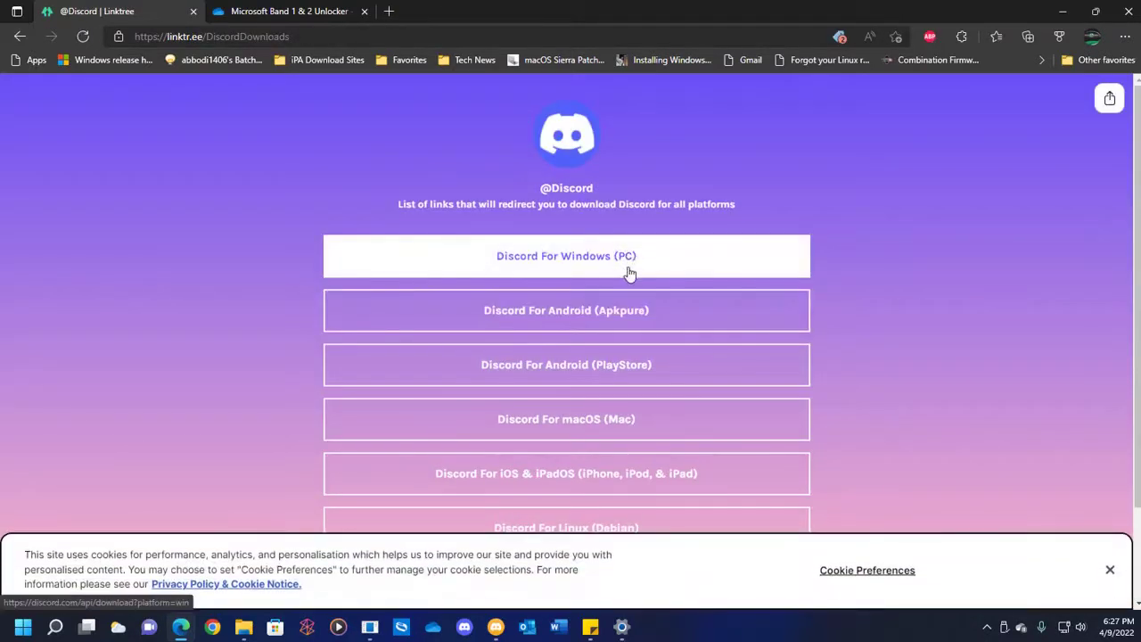
pyautogui.click(20, 37)
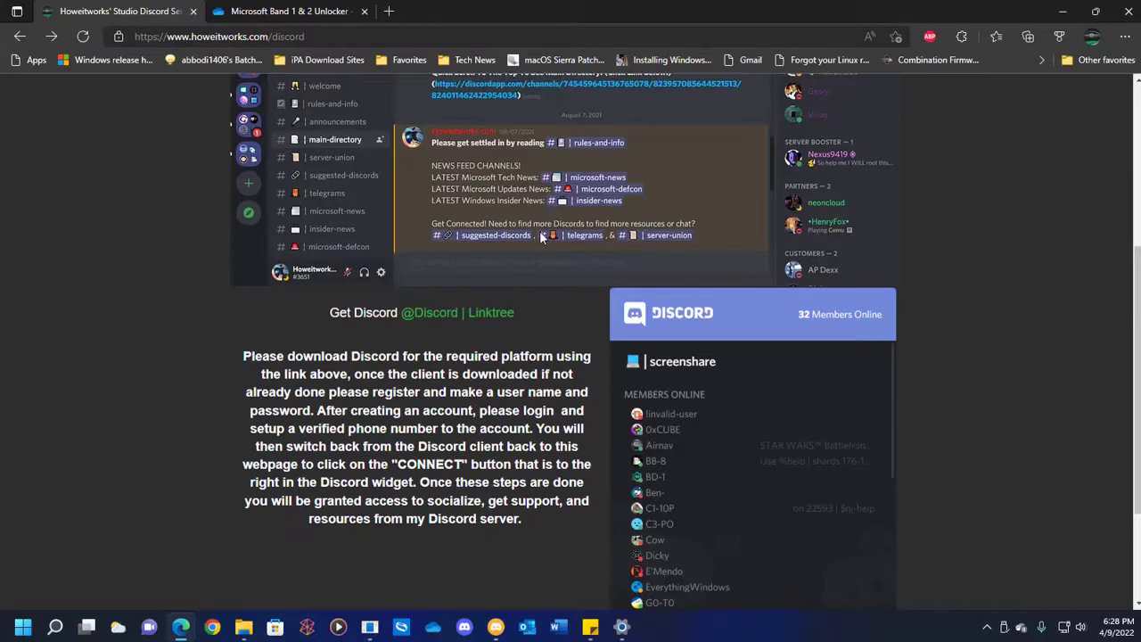
pyautogui.scroll(-2, 541, 233)
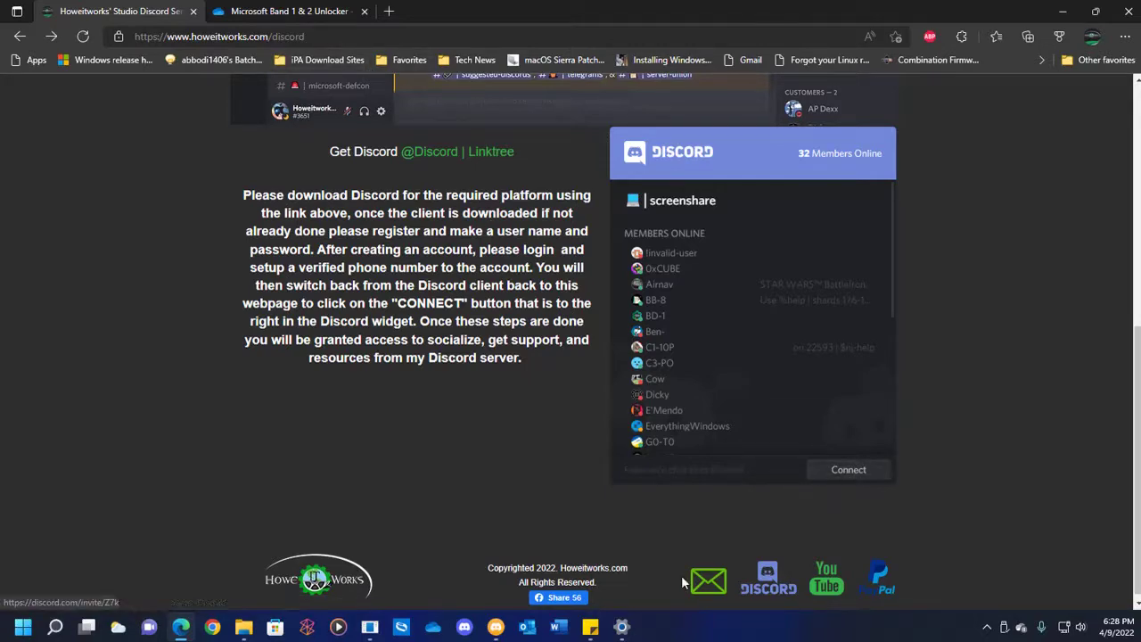
# - Switch to Discord and browse the Howeitworks' Studio channel list to open the microsoft-bands channel
pyautogui.click(497, 626)
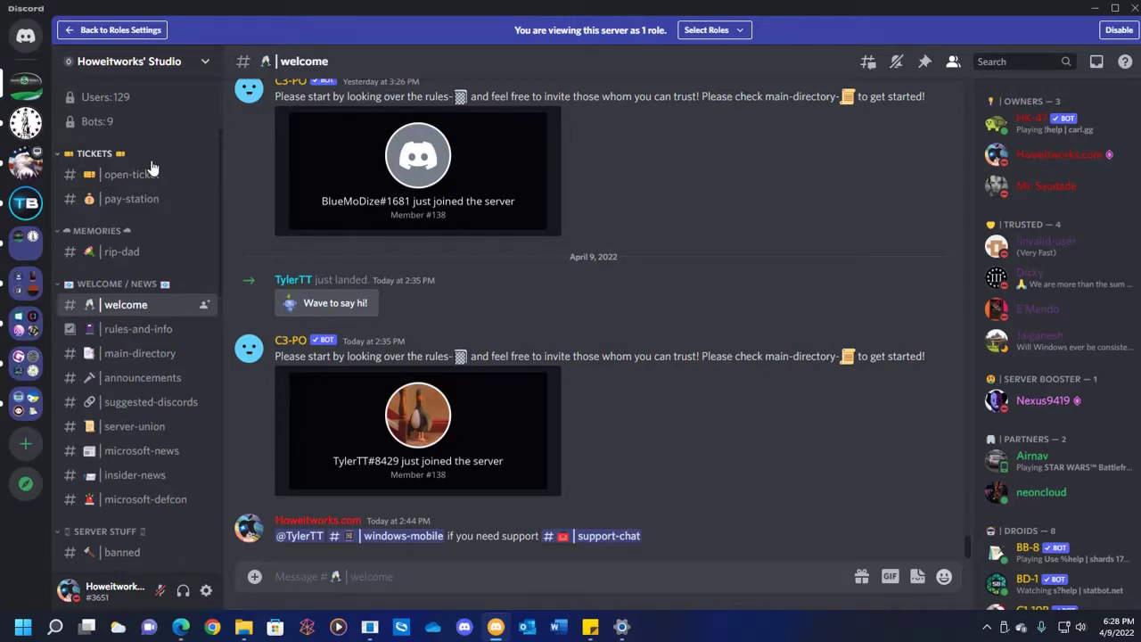
pyautogui.scroll(-2, 152, 167)
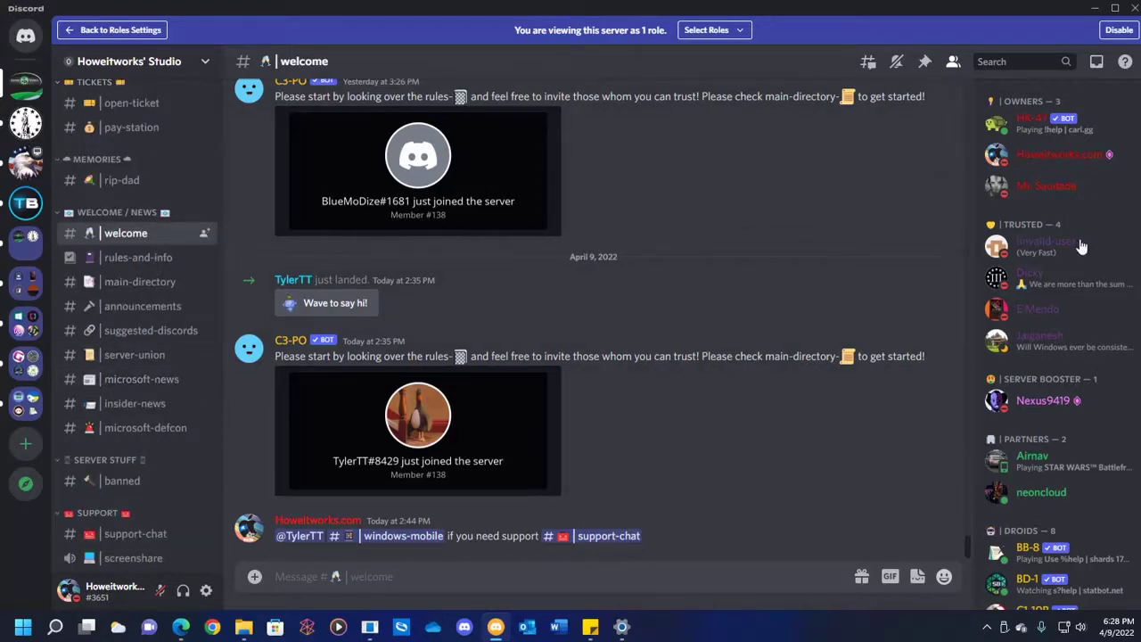
pyautogui.scroll(-2, 1104, 295)
pyautogui.scroll(2, 1105, 294)
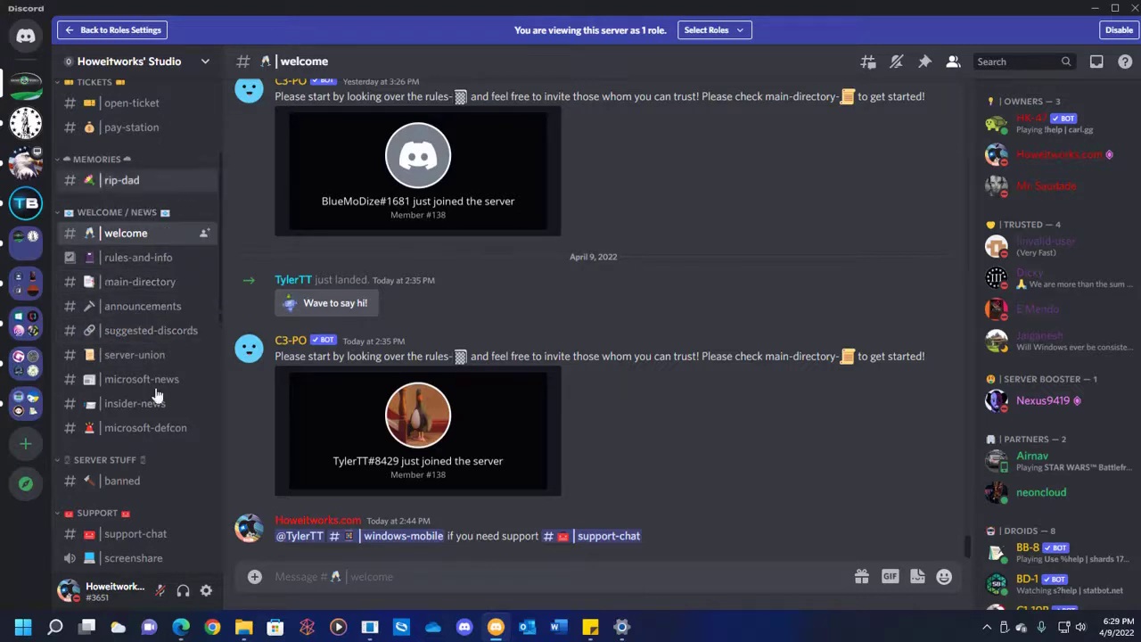
pyautogui.scroll(-5, 170, 406)
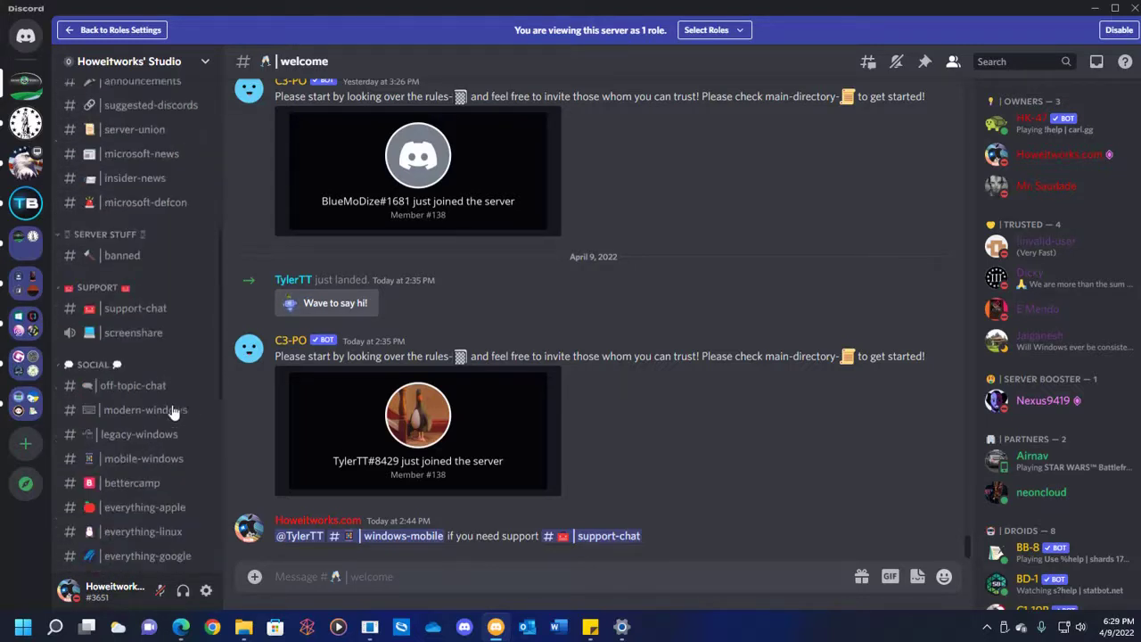
pyautogui.scroll(-6, 174, 411)
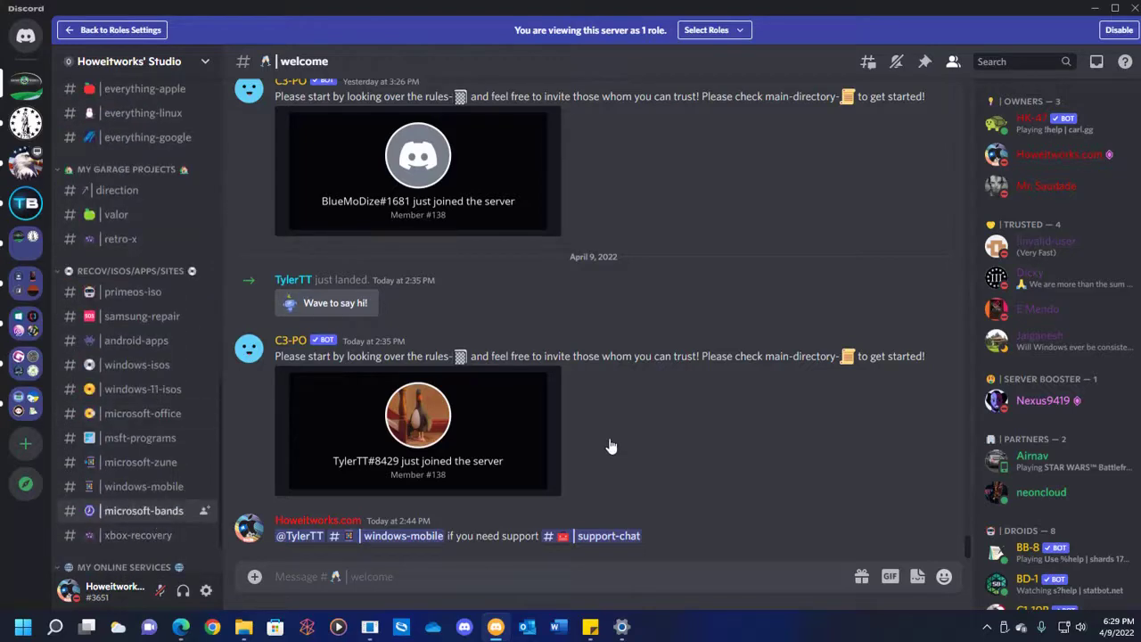
pyautogui.scroll(-2, 612, 443)
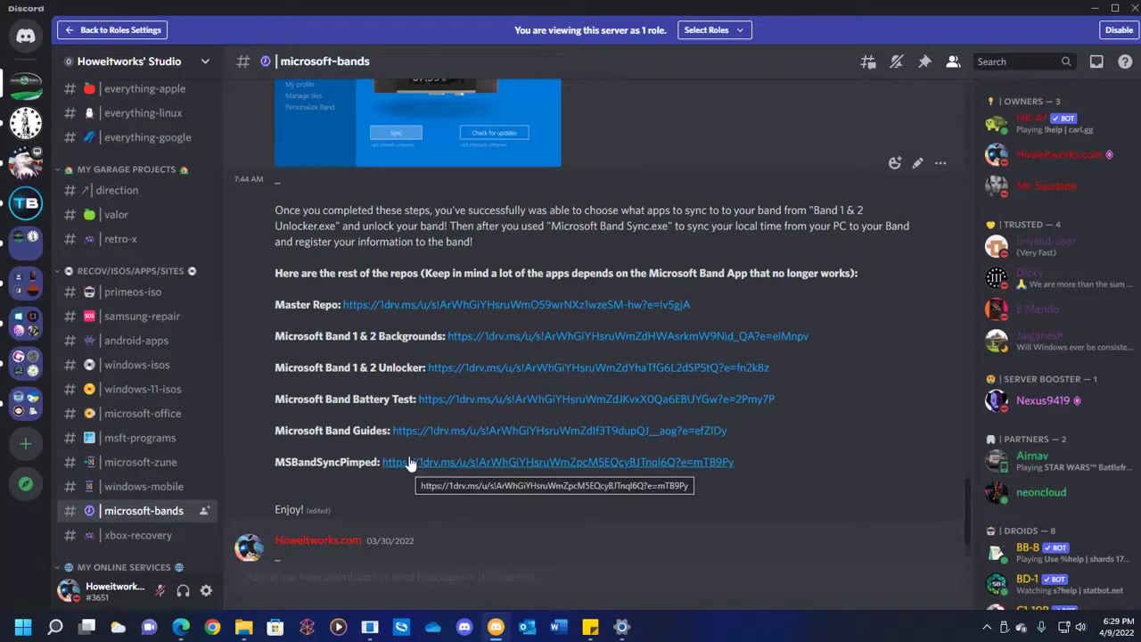
# - Read through the microsoft-bands guide, open its Microsoft Band 1 & 2 Unlocker OneDrive link and select Band 1 & 2 Unlocker.exe
pyautogui.scroll(15, 410, 464)
pyautogui.scroll(15, 414, 453)
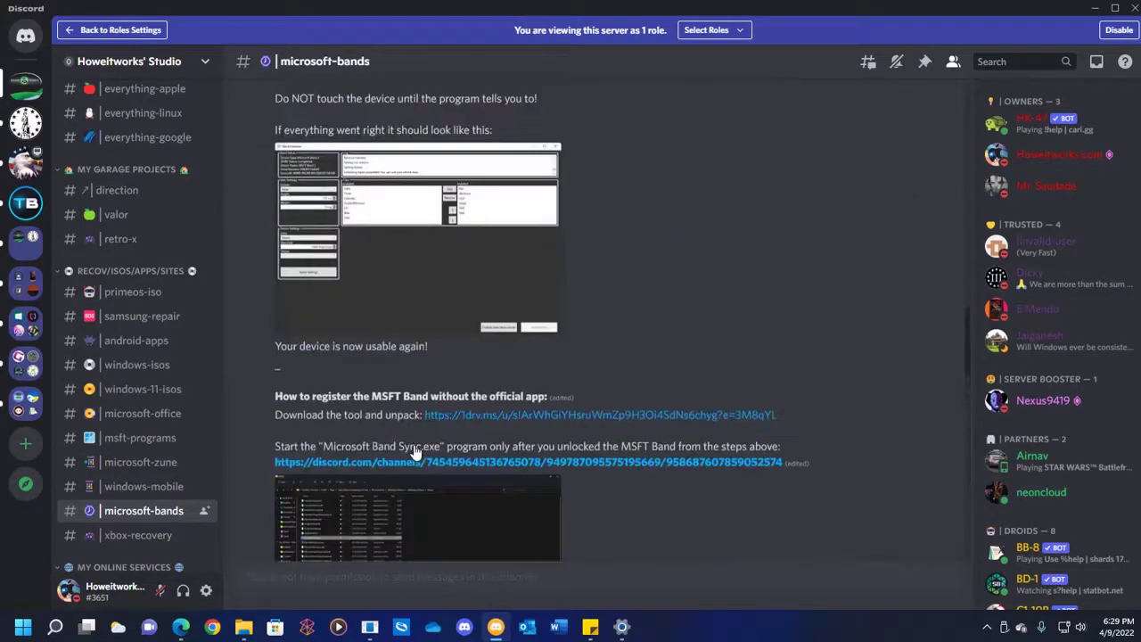
pyautogui.scroll(3, 414, 444)
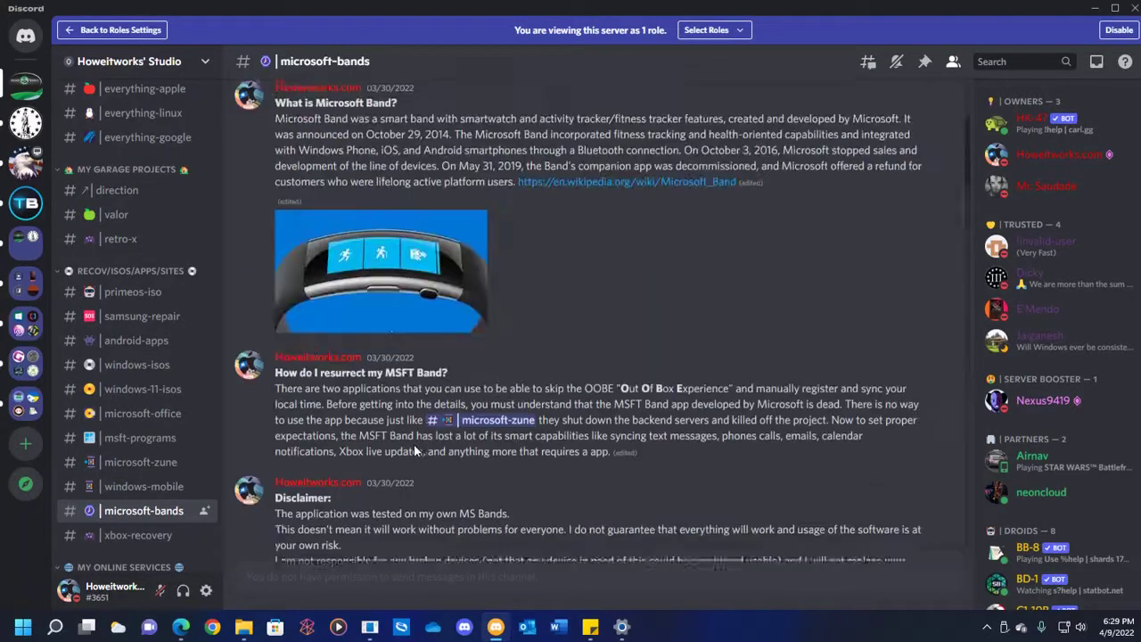
pyautogui.scroll(-3, 414, 444)
pyautogui.scroll(-15, 415, 444)
pyautogui.scroll(-15, 415, 444)
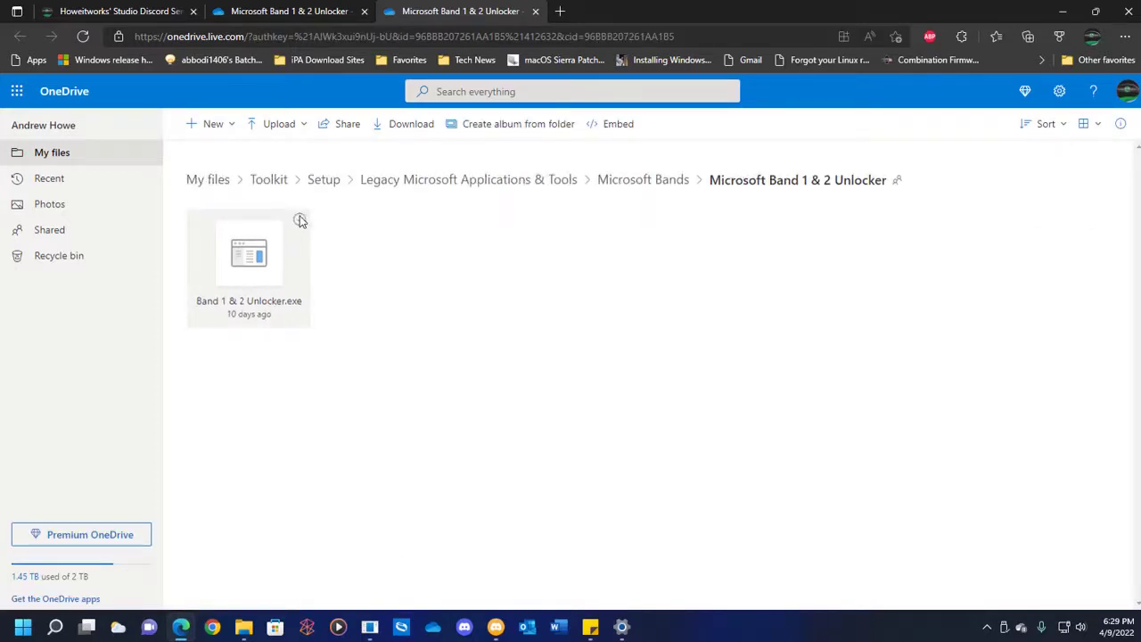
pyautogui.click(301, 219)
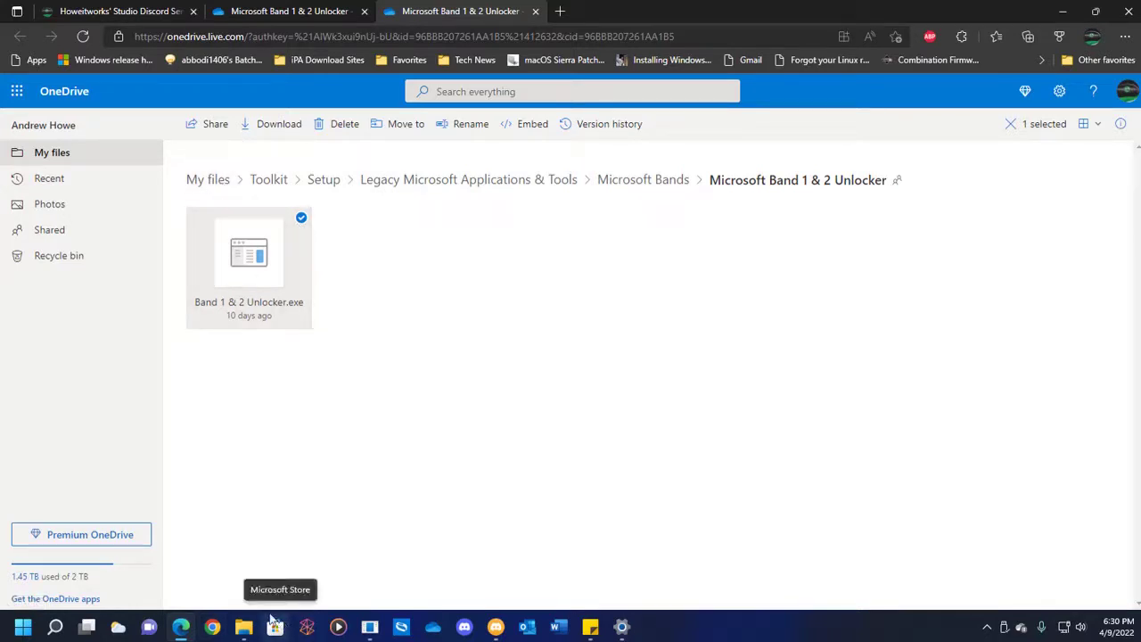
# - In the Downloads folder, open the properties of Band 1 & 2 Unlocker.exe and confirm compatibility mode for Windows 8
pyautogui.moveTo(254, 617)
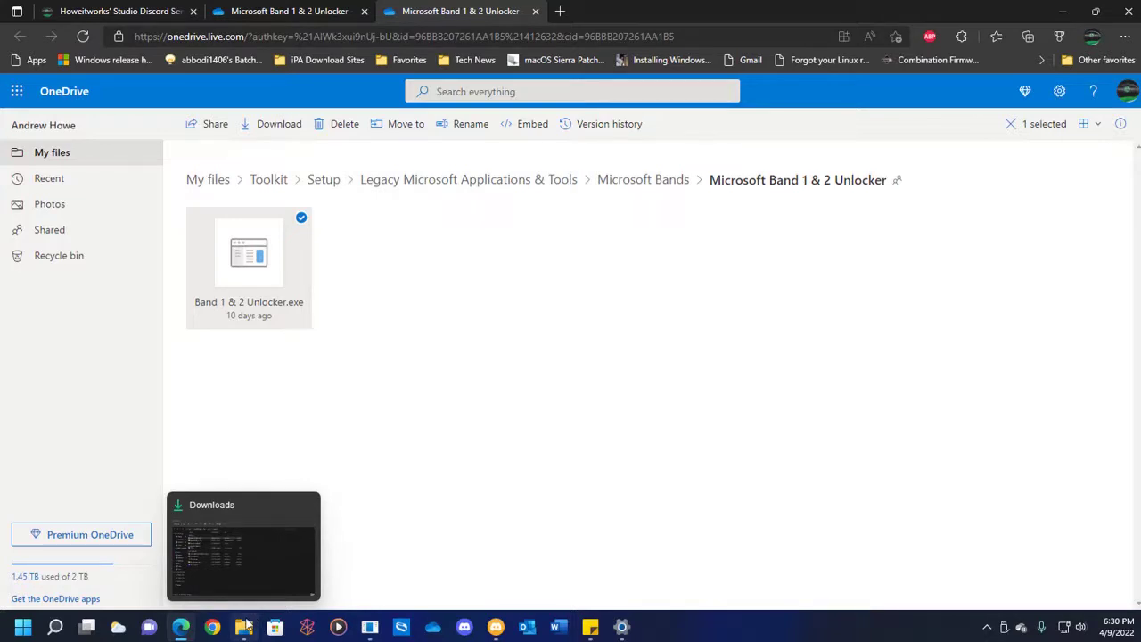
pyautogui.click(253, 567)
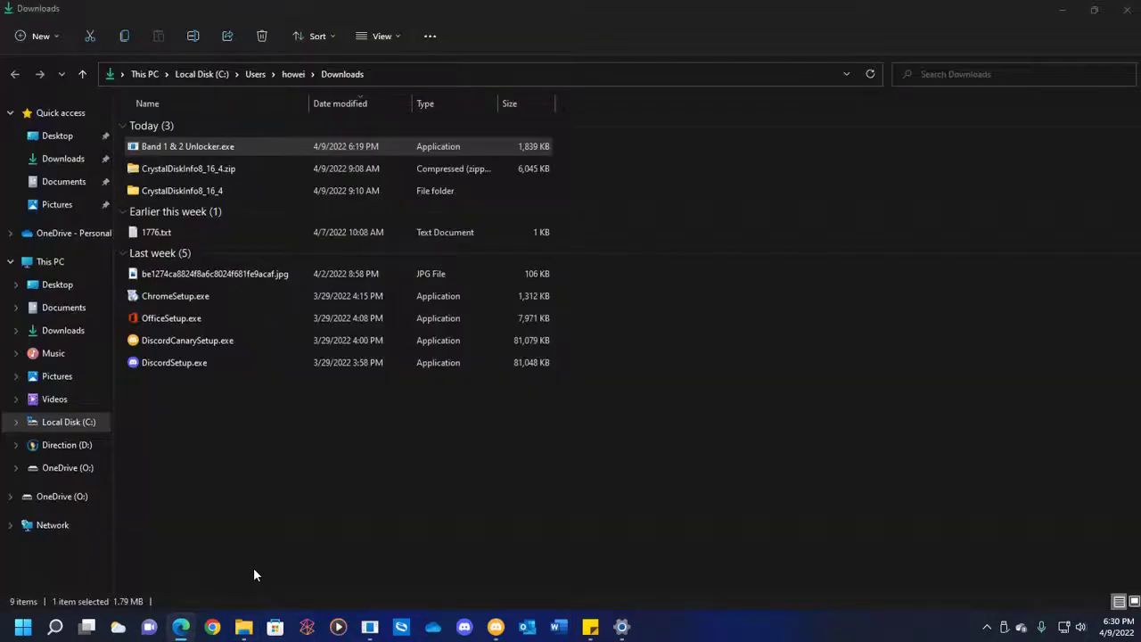
pyautogui.rightClick(169, 147)
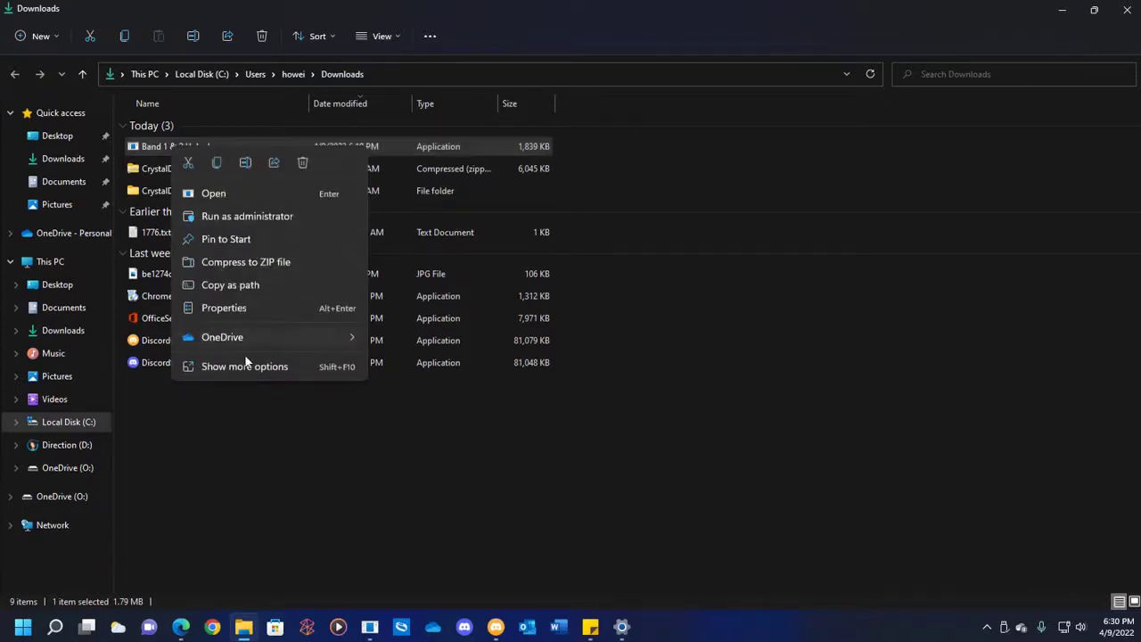
pyautogui.click(262, 372)
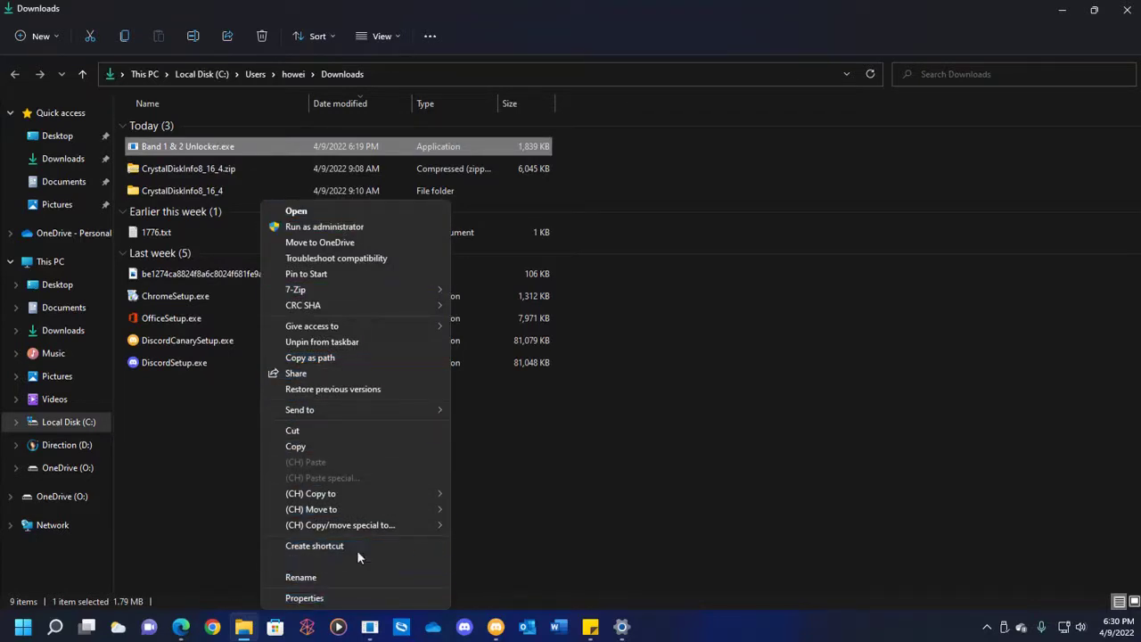
pyautogui.click(355, 601)
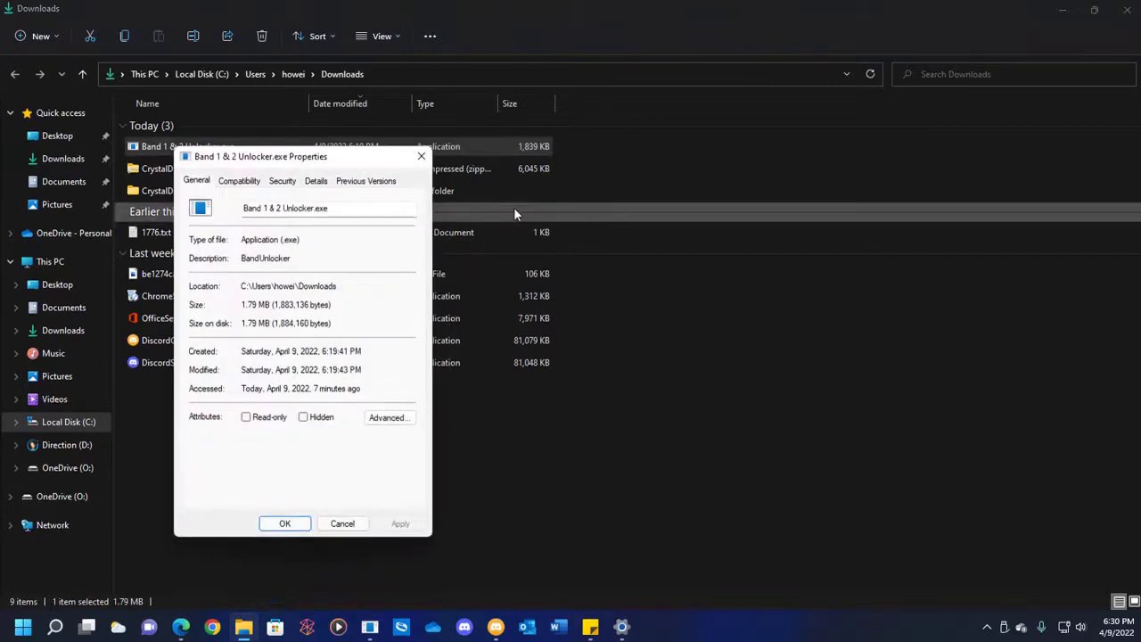
pyautogui.click(239, 181)
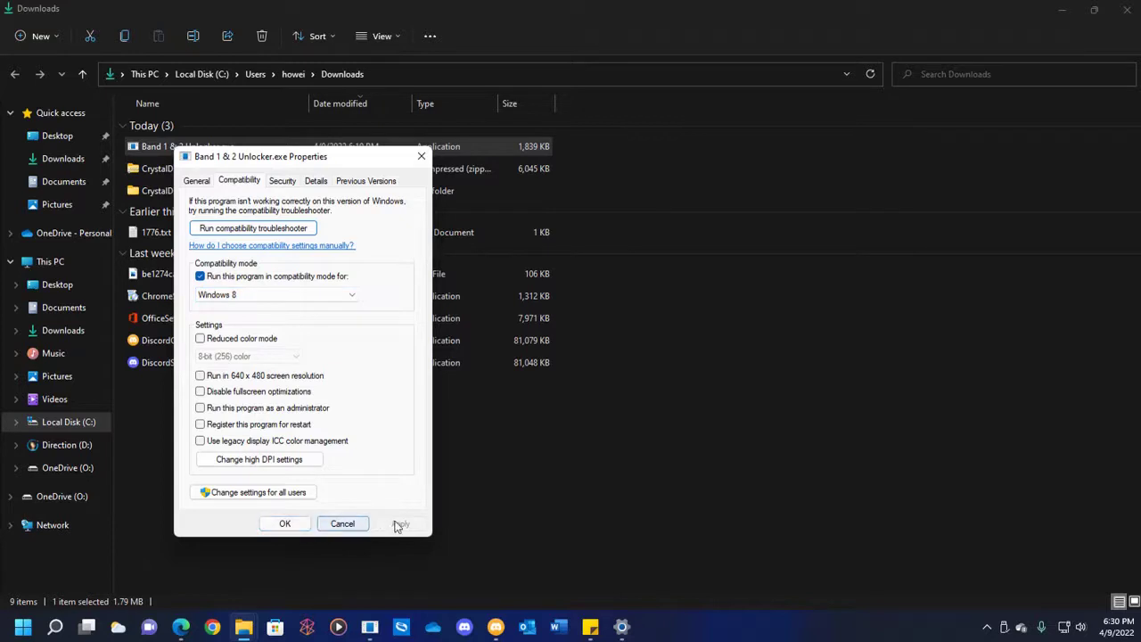
pyautogui.click(288, 524)
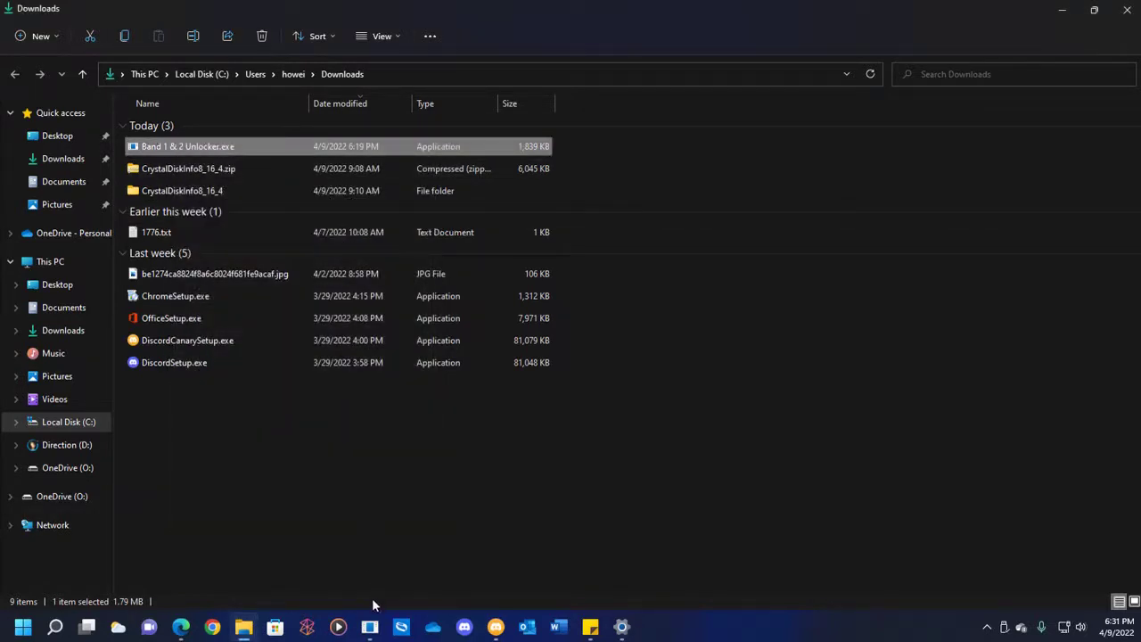
# - Switch to Band Unlocker and unlock the connected Microsoft Band 2
pyautogui.click(370, 627)
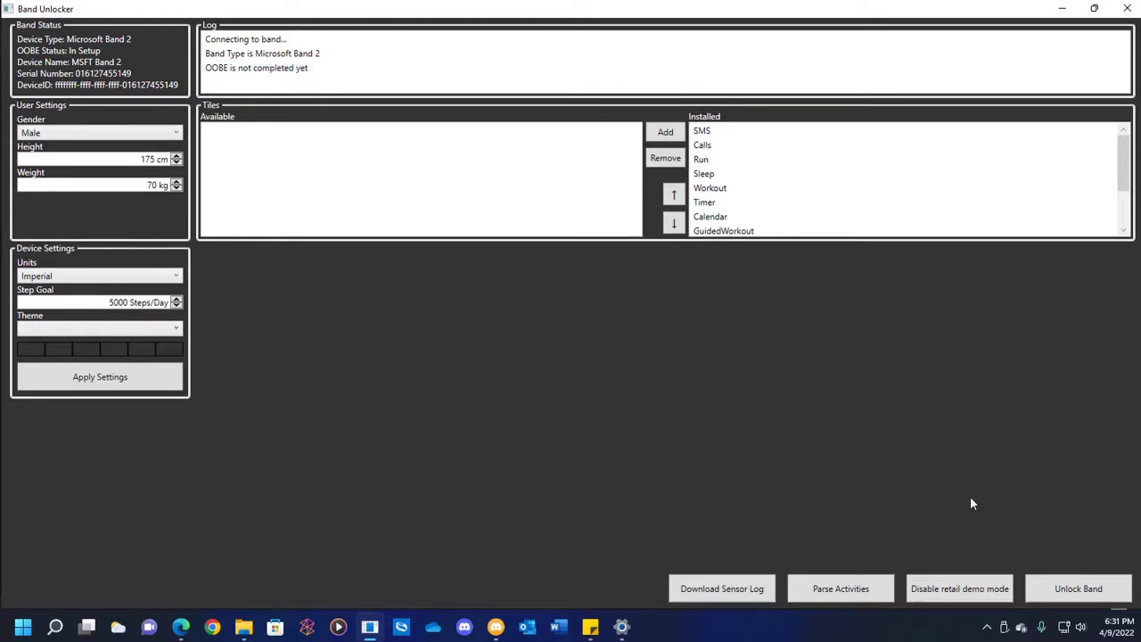
pyautogui.click(1061, 604)
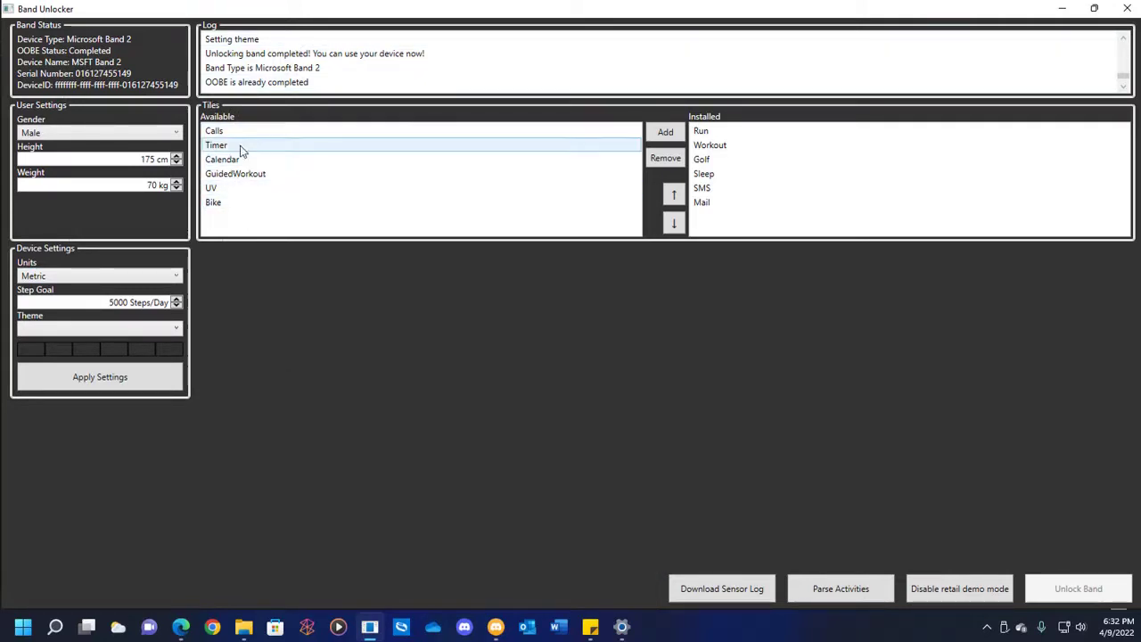
# - Remove the SMS and Mail tiles from the band's installed tiles
pyautogui.click(733, 194)
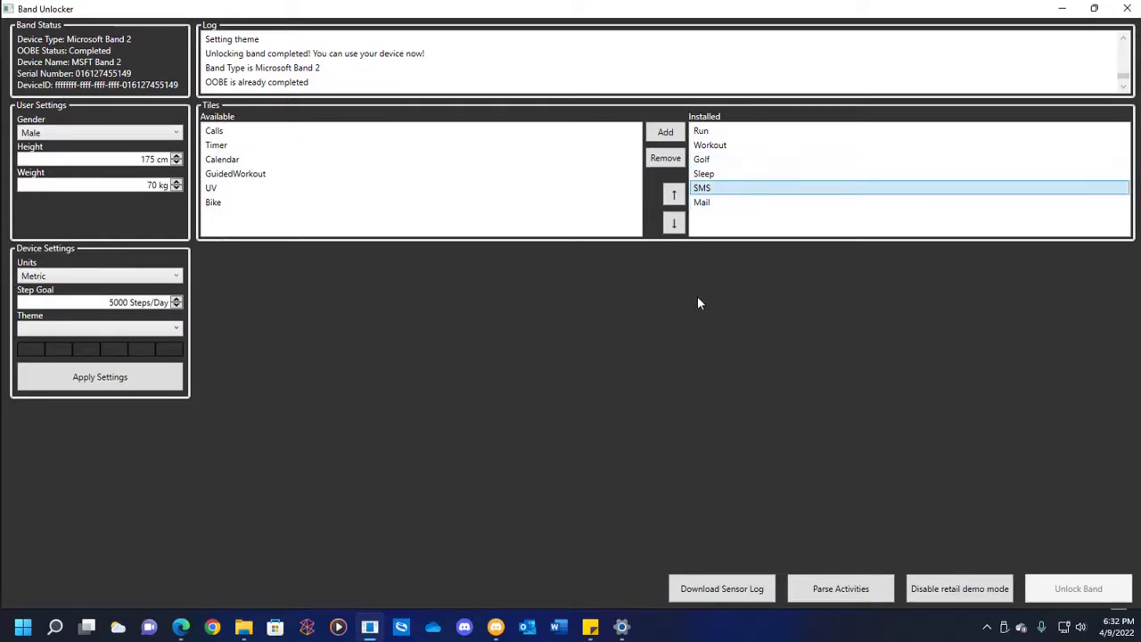
pyautogui.click(667, 159)
pyautogui.click(693, 188)
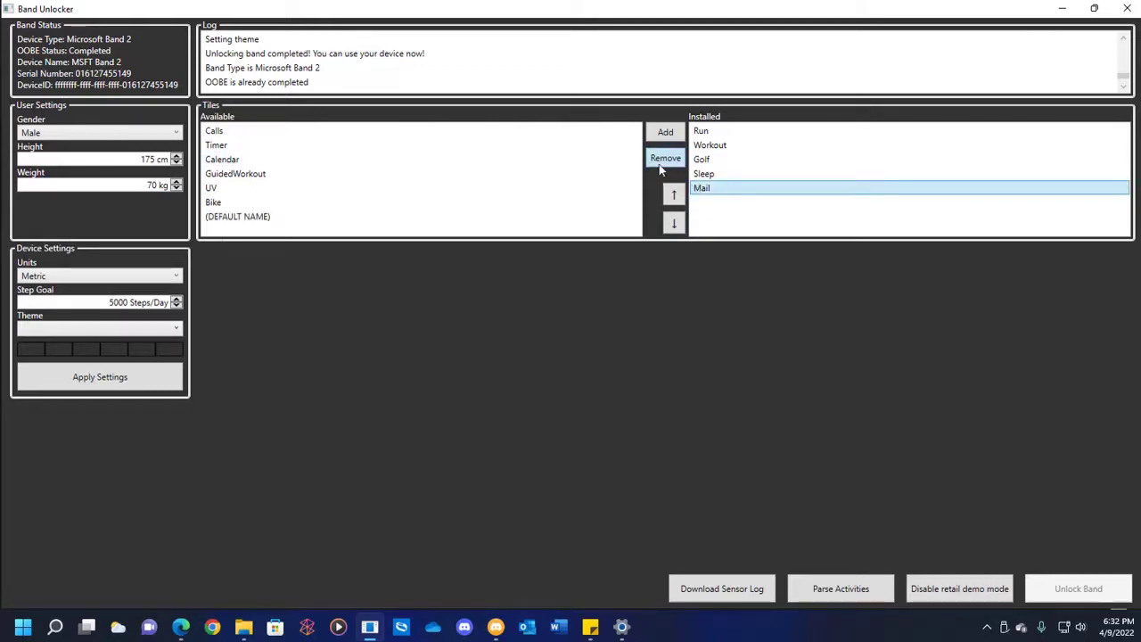
pyautogui.click(663, 160)
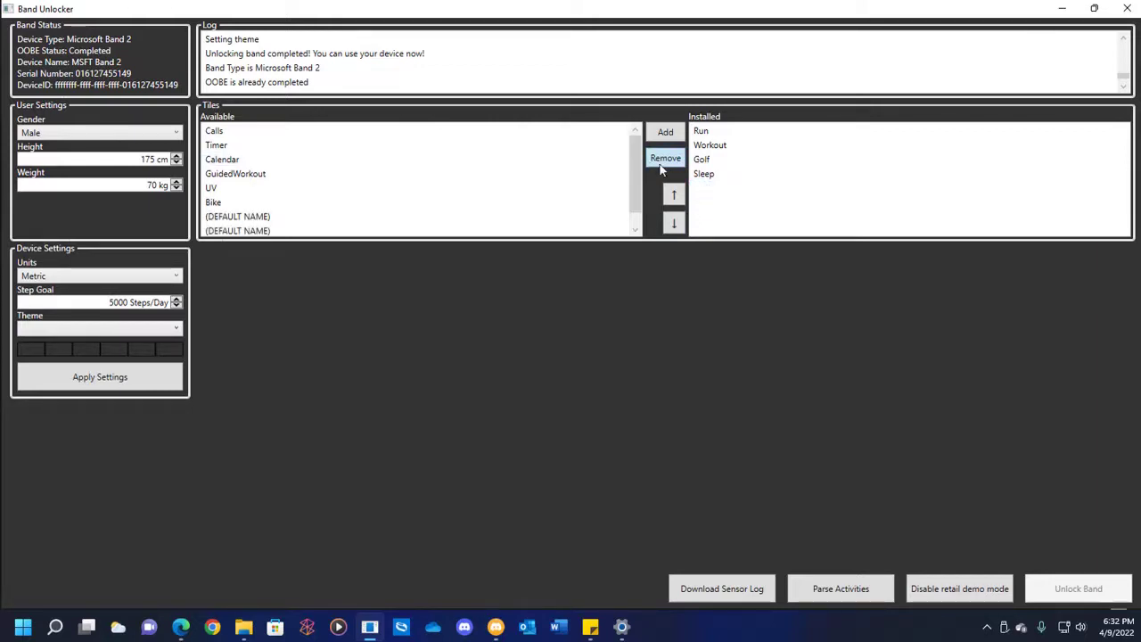
# - Add the UV, Bike, GuidedWorkout and Timer tiles to the band's installed tiles, apply the settings and close Band Unlocker
pyautogui.click(211, 189)
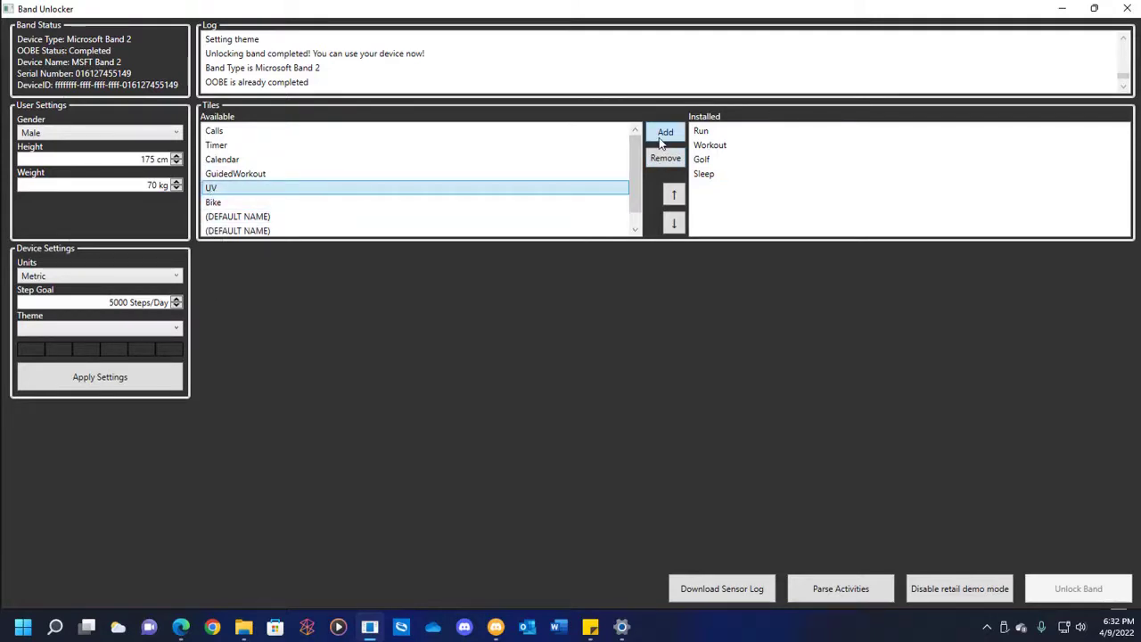
pyautogui.click(662, 141)
pyautogui.click(364, 188)
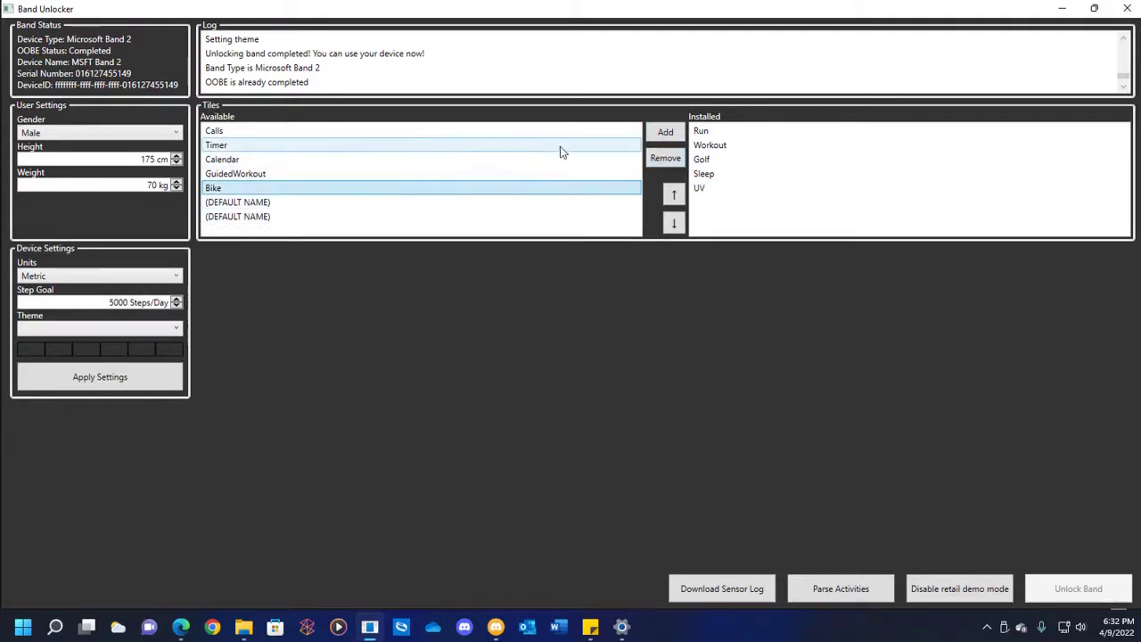
pyautogui.click(660, 132)
pyautogui.click(339, 174)
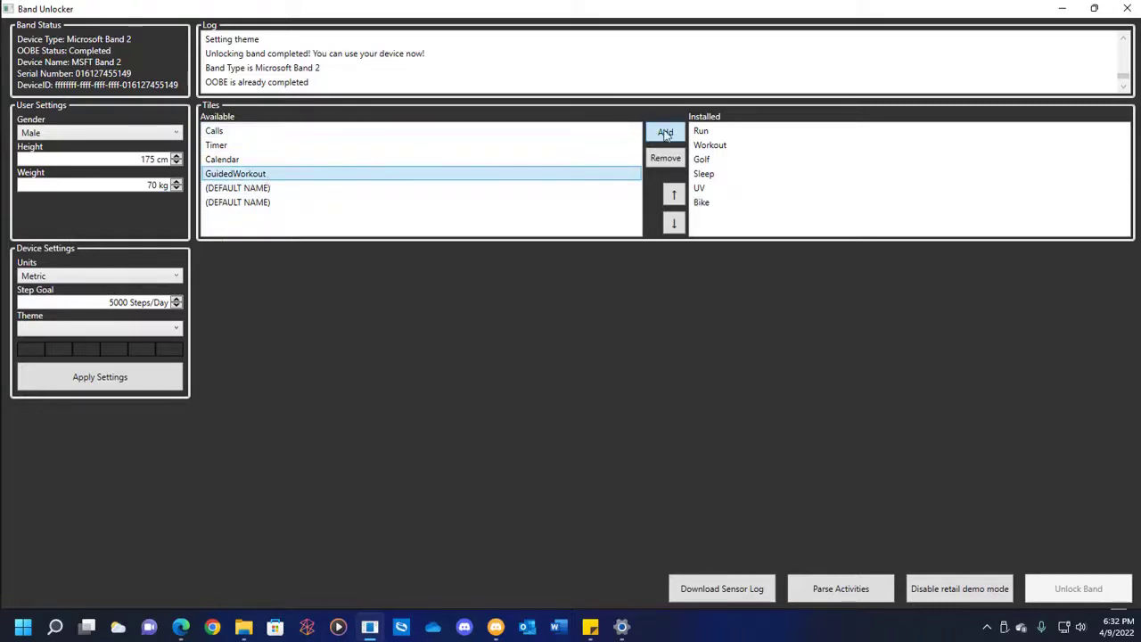
pyautogui.click(664, 134)
pyautogui.click(277, 161)
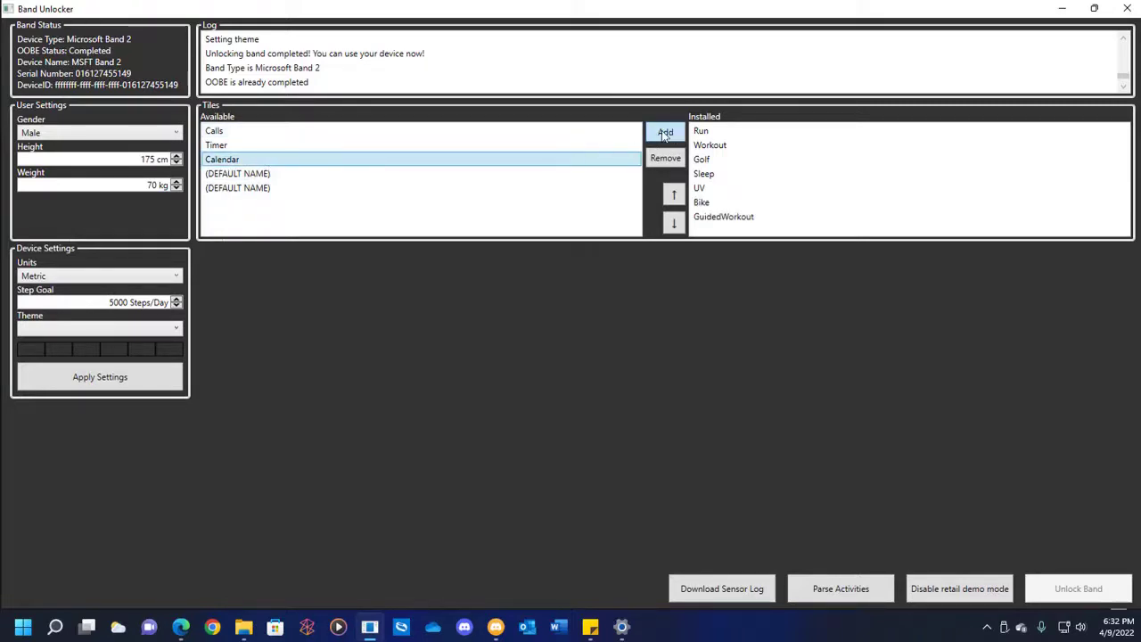
pyautogui.click(384, 147)
pyautogui.click(667, 135)
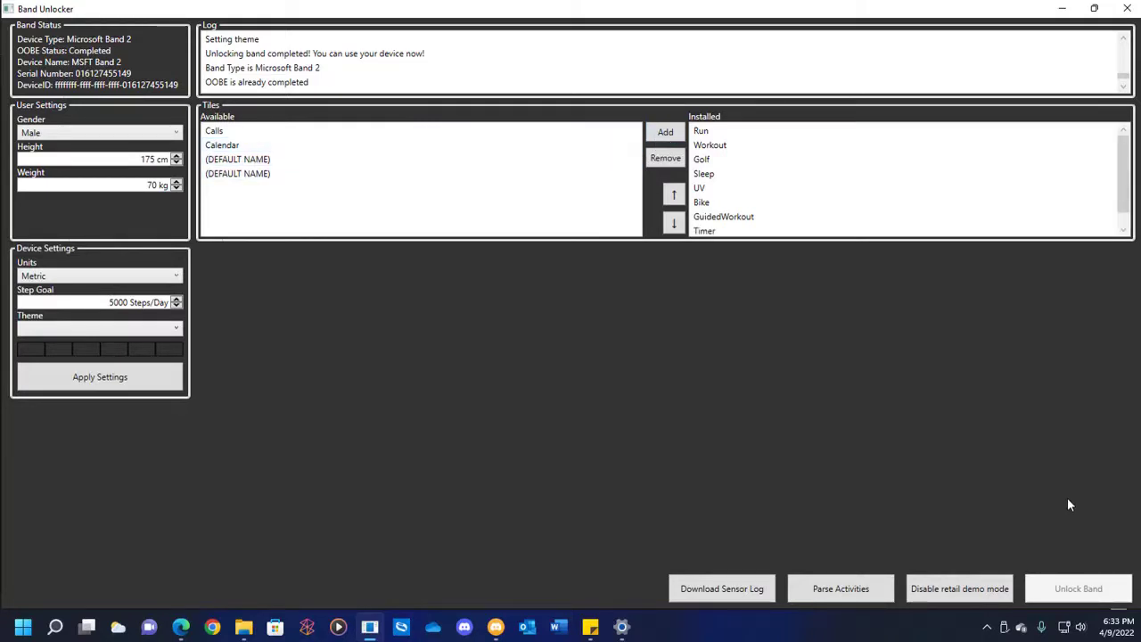
pyautogui.click(144, 383)
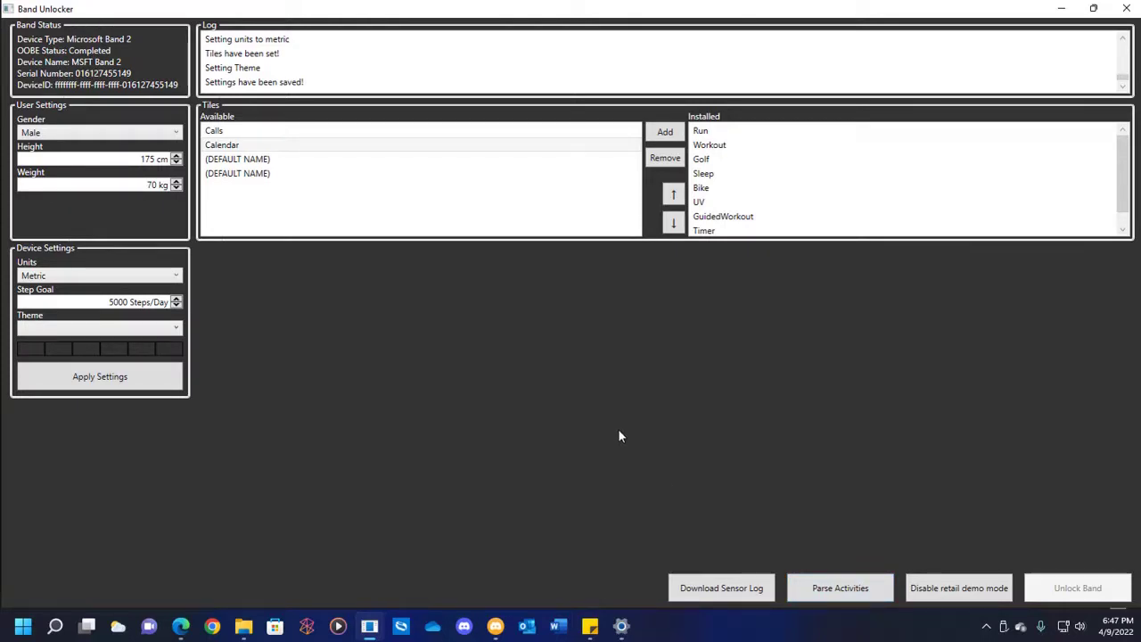
pyautogui.click(1128, 8)
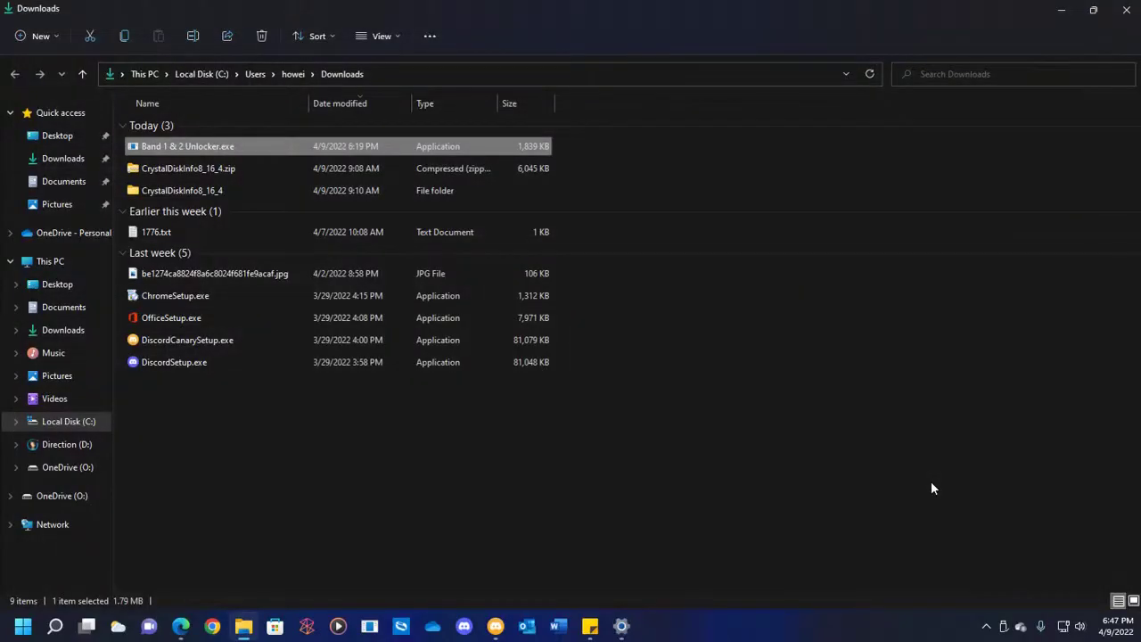
# - Switch to Discord, follow the MSBandSyncPimped OneDrive link, download MSBandSyncPimped.zip and show it in the Downloads folder
pyautogui.click(493, 624)
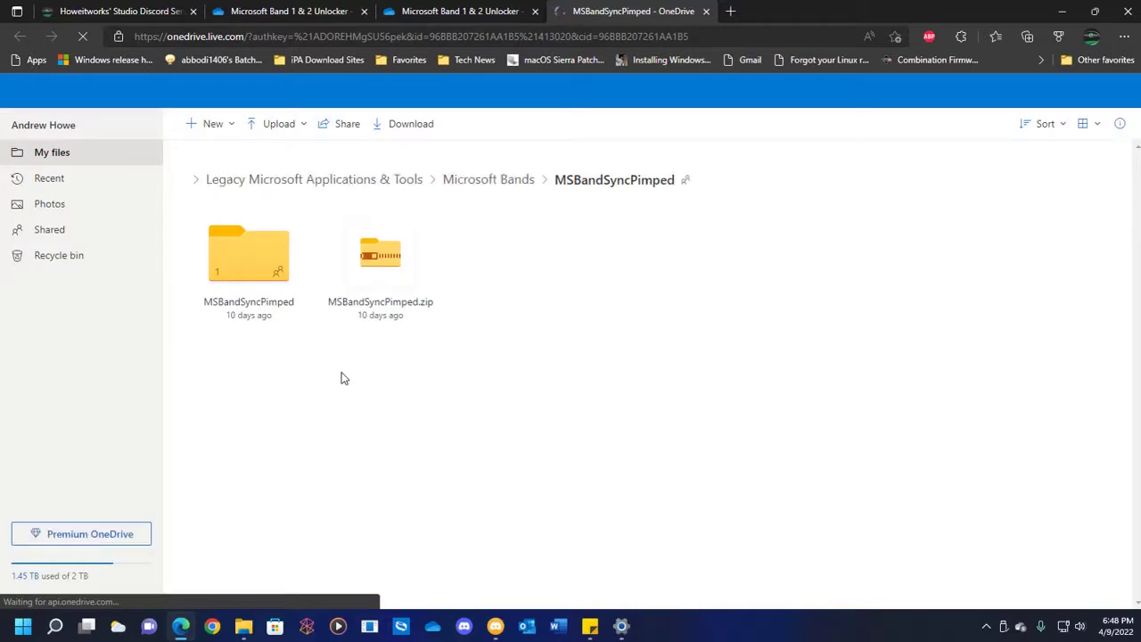
pyautogui.click(431, 221)
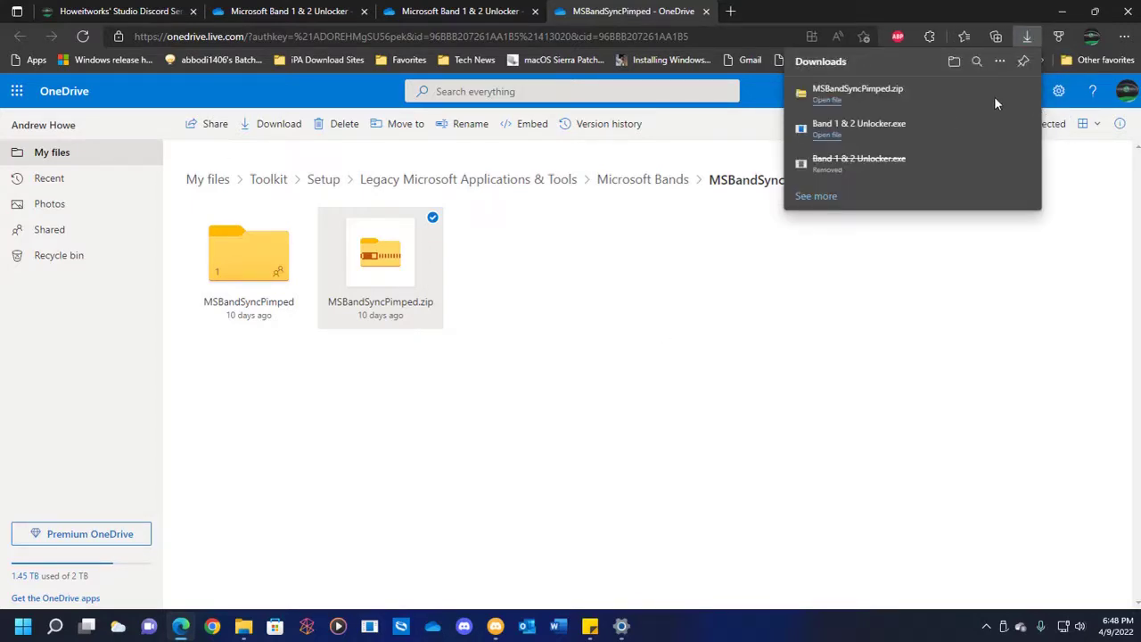
pyautogui.click(978, 94)
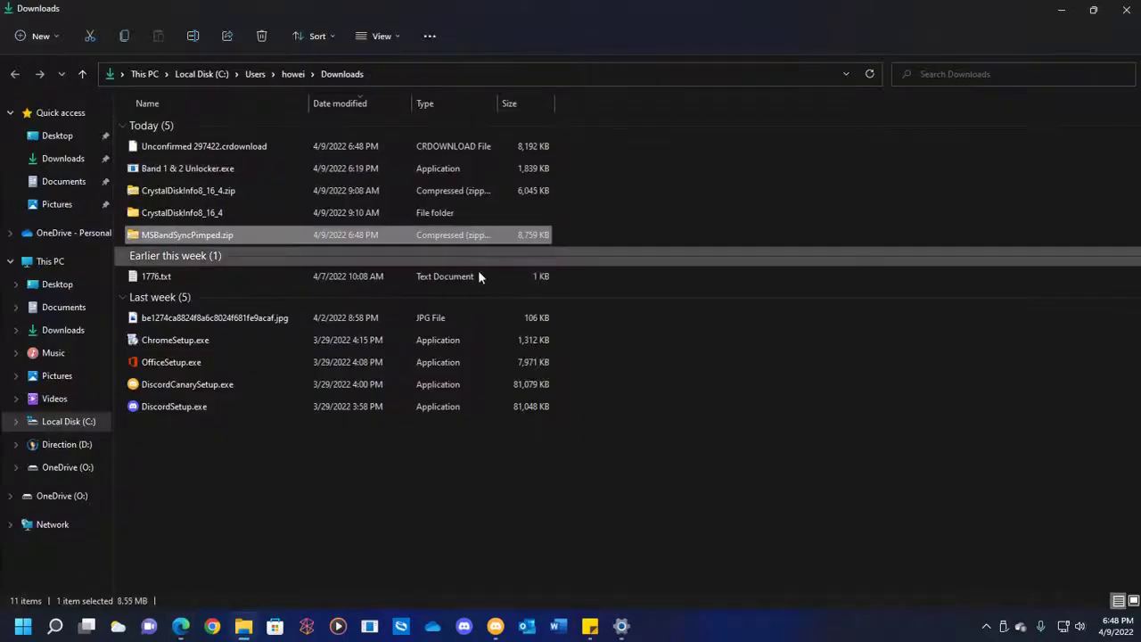
# - Extract MSBandSyncPimped.zip with 7-Zip into its own MSBandSyncPimped folder in Downloads
pyautogui.rightClick(278, 238)
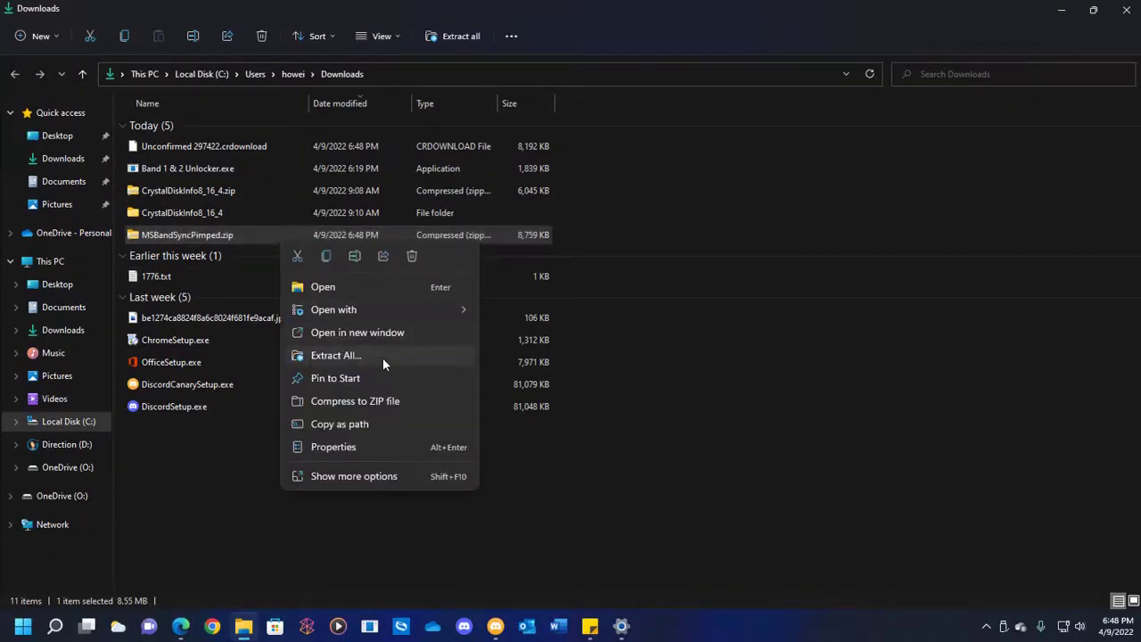
pyautogui.click(378, 477)
pyautogui.moveTo(486, 142)
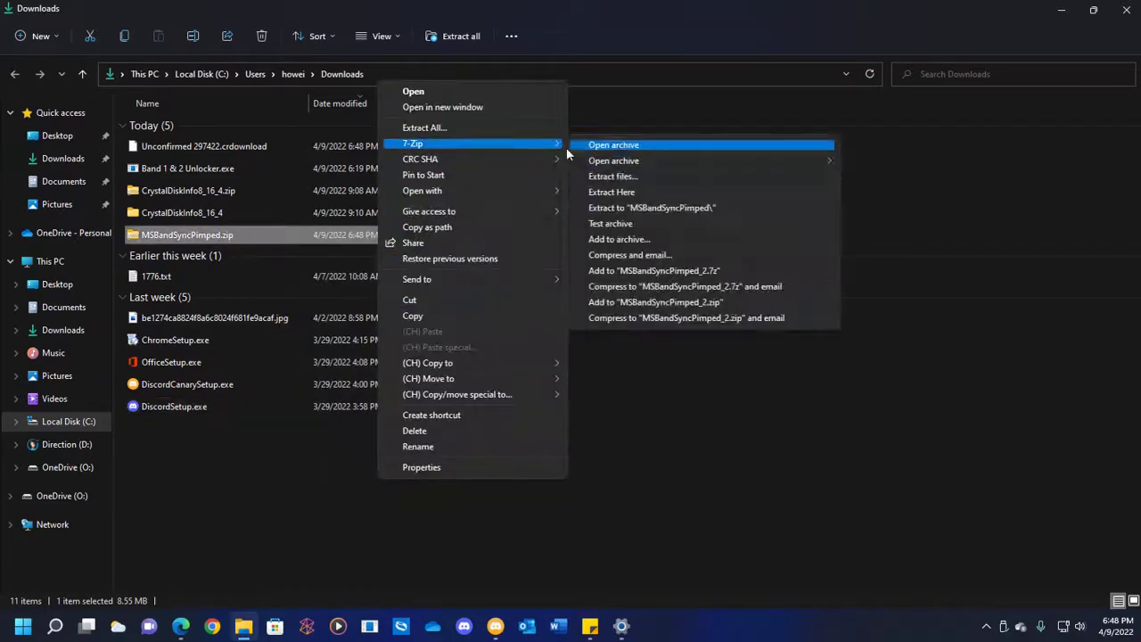
pyautogui.click(676, 212)
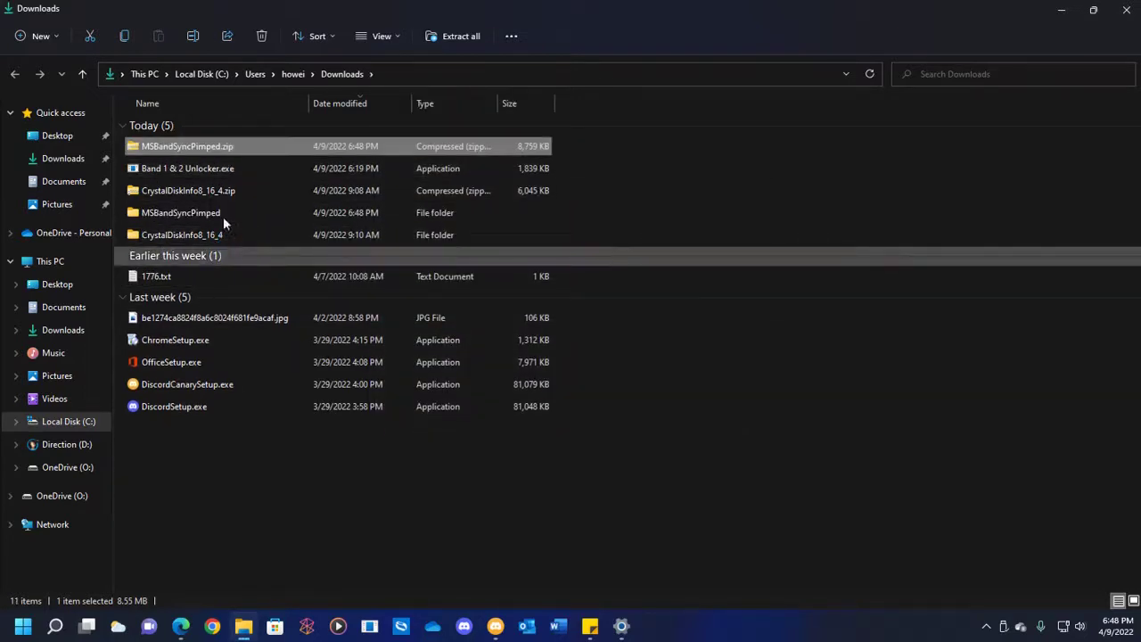
# - Open the Release subfolder of the extracted MSBandSyncPimped folder and launch Microsoft Band Sync
pyautogui.click(198, 214)
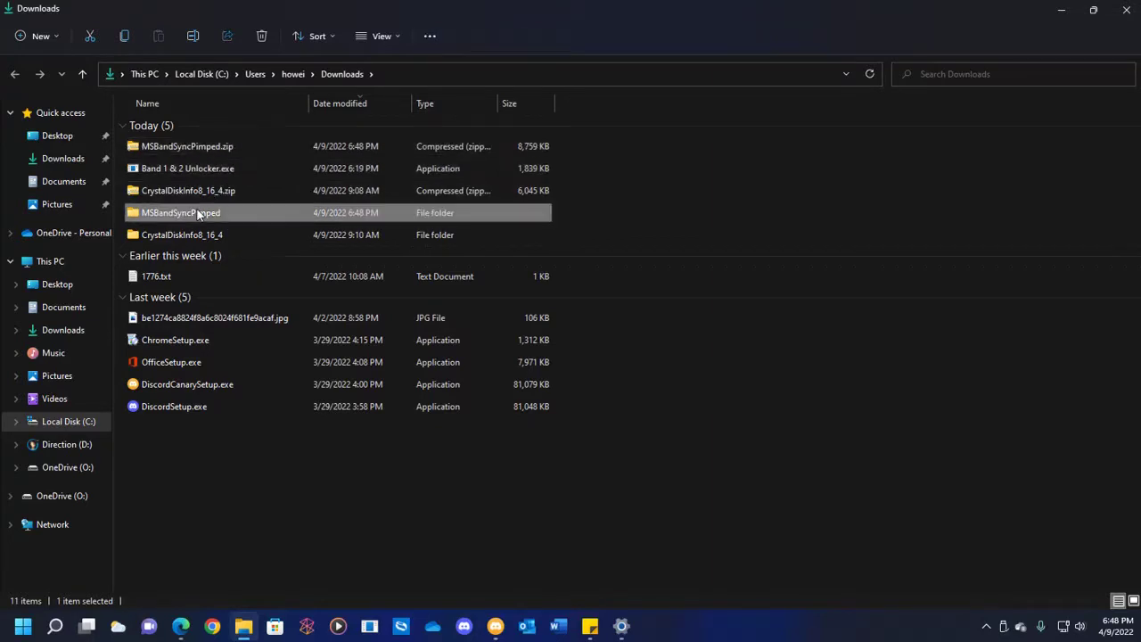
pyautogui.doubleClick(198, 214)
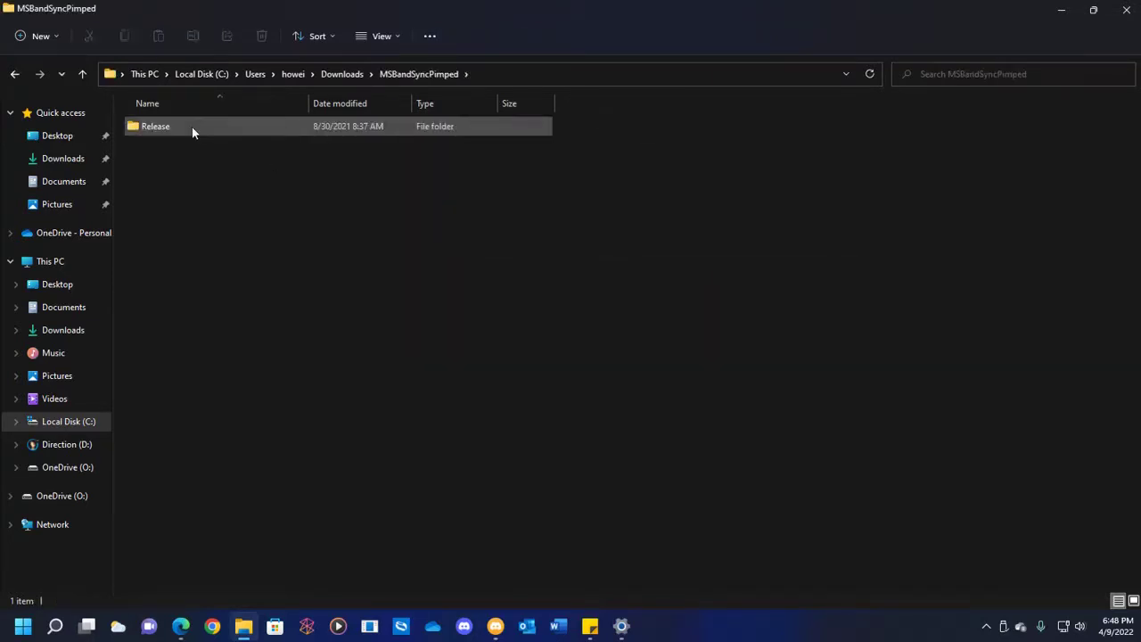
pyautogui.doubleClick(191, 127)
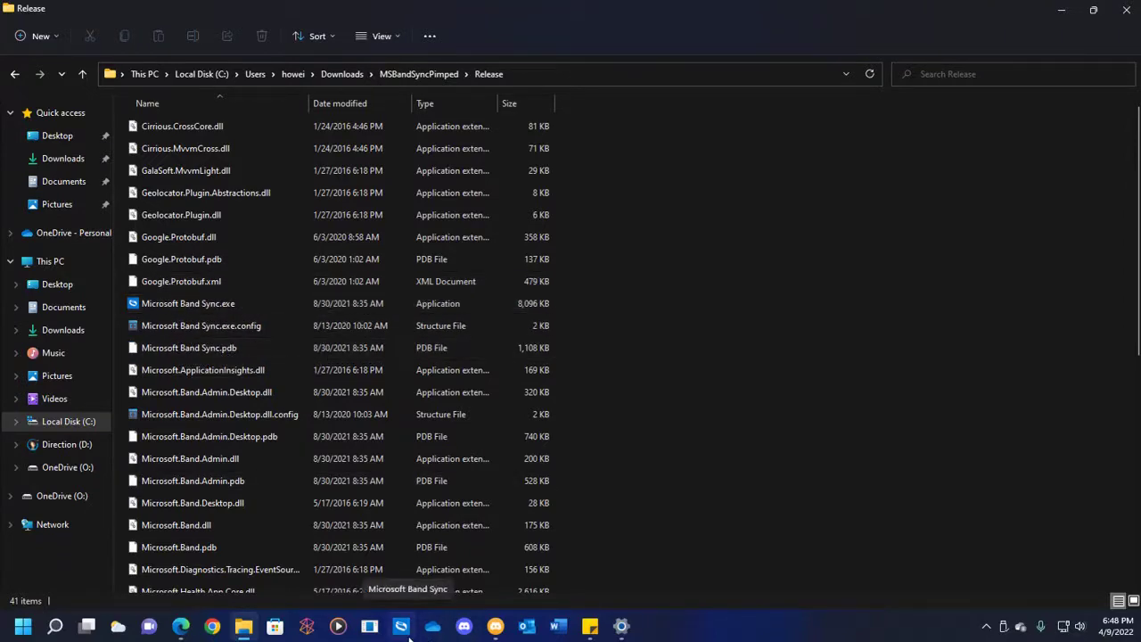
pyautogui.click(987, 627)
pyautogui.click(691, 631)
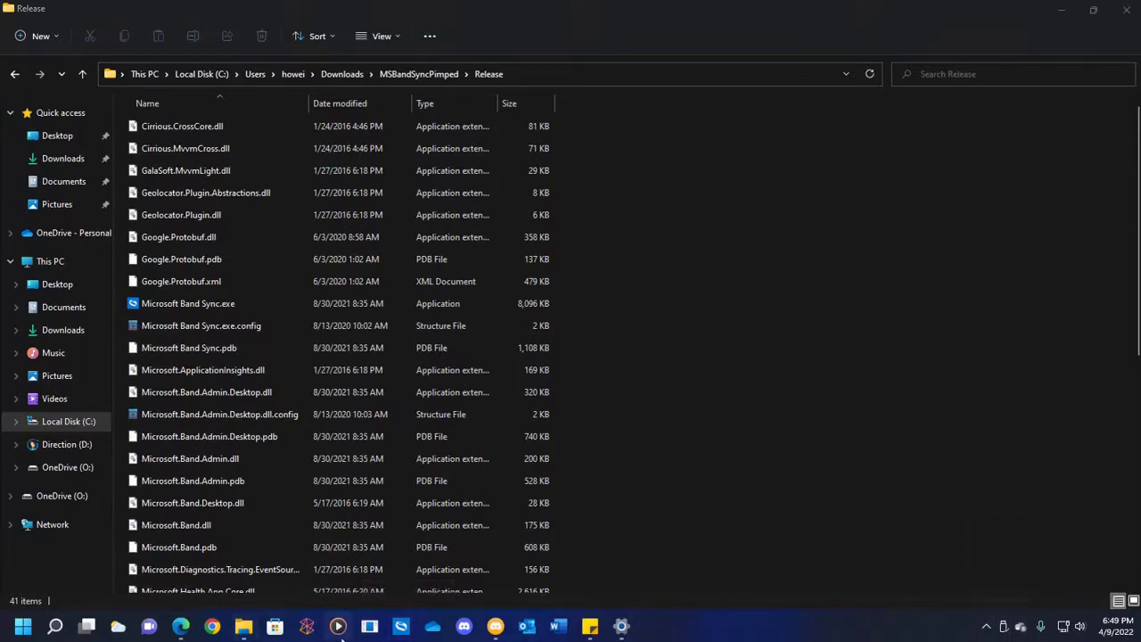
pyautogui.click(400, 628)
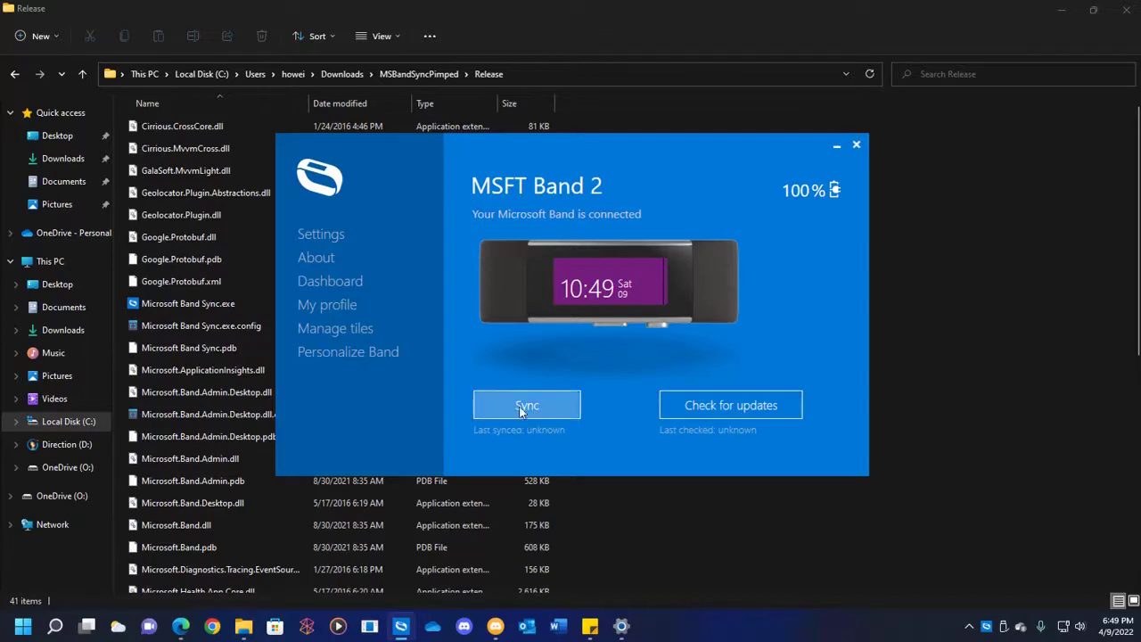
# - Open the Dashboard from Microsoft Band Sync, close its web page and return to the Band Sync window
pyautogui.click(329, 284)
pyautogui.click(876, 12)
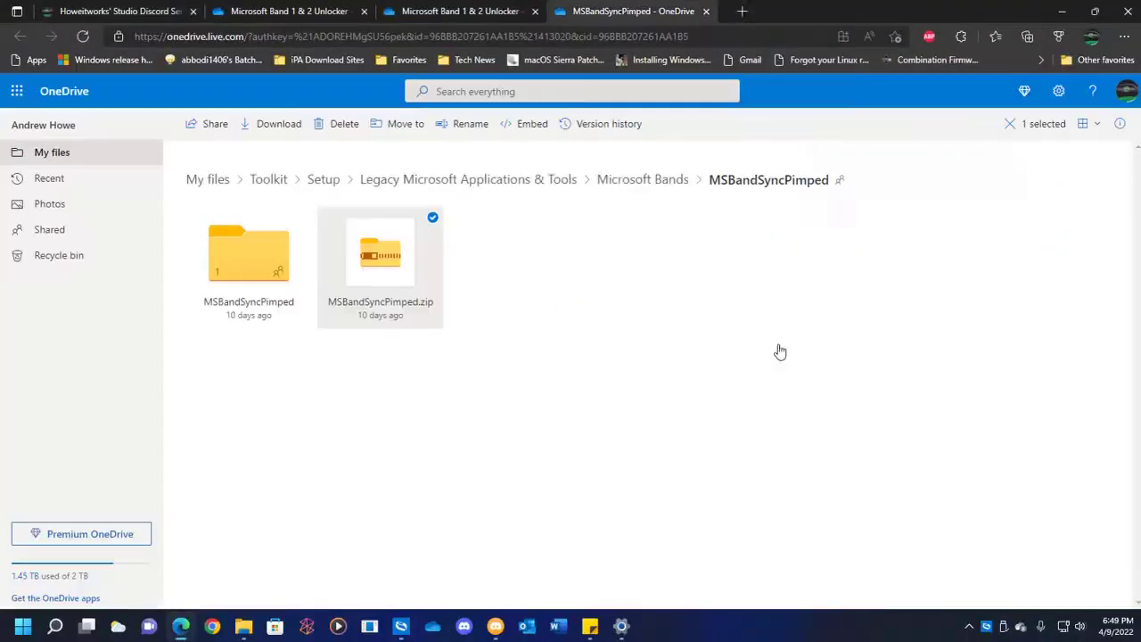
pyautogui.click(401, 627)
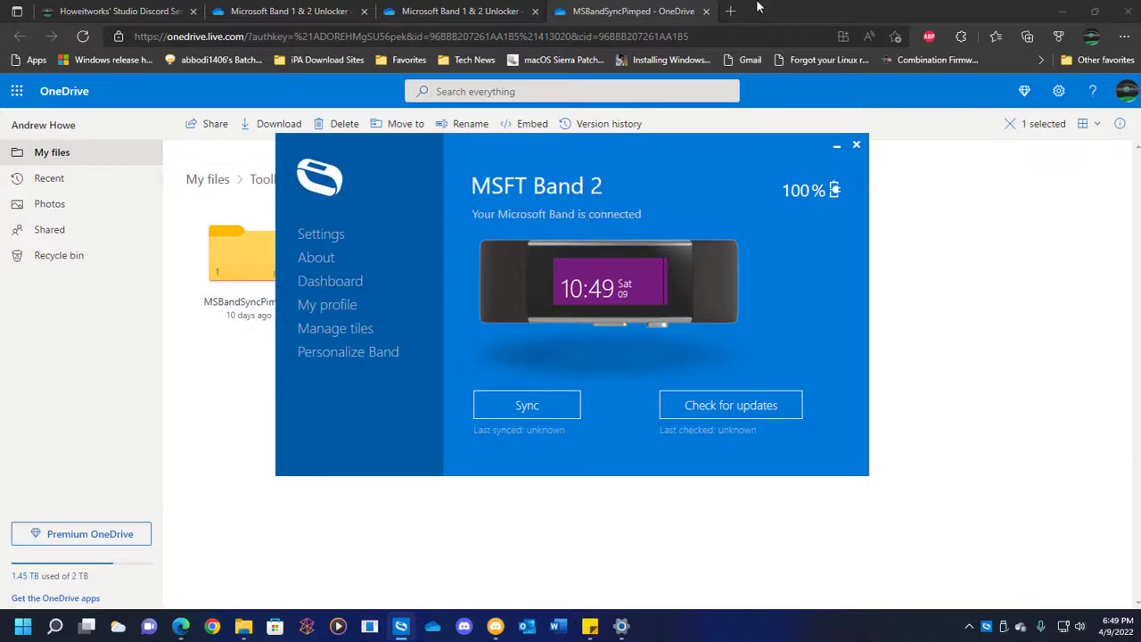
pyautogui.click(140, 10)
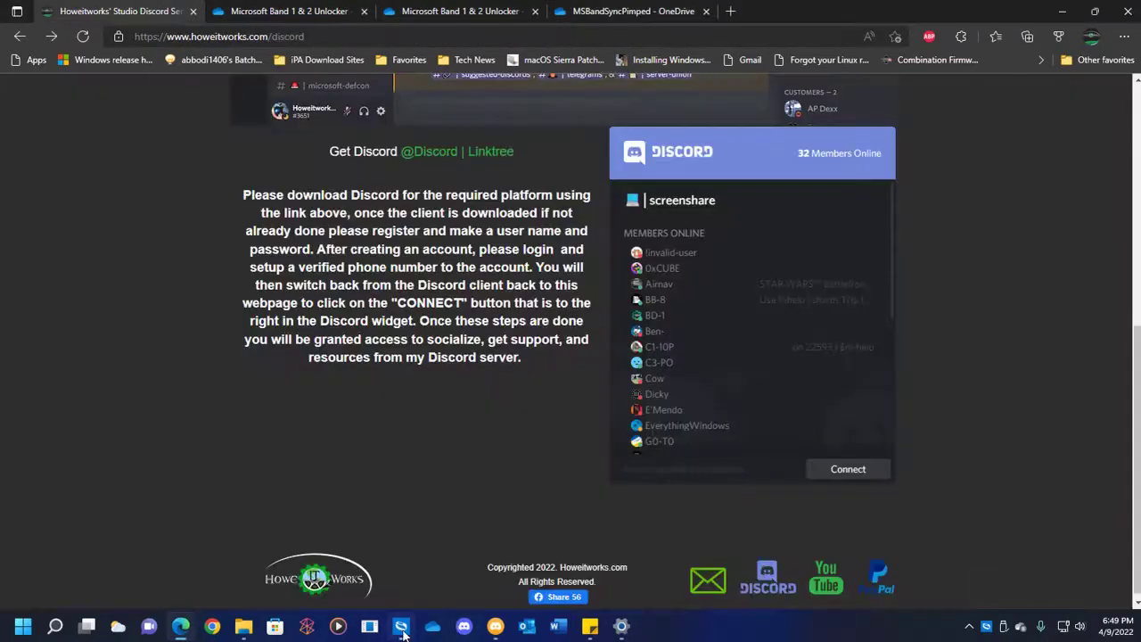
pyautogui.click(401, 627)
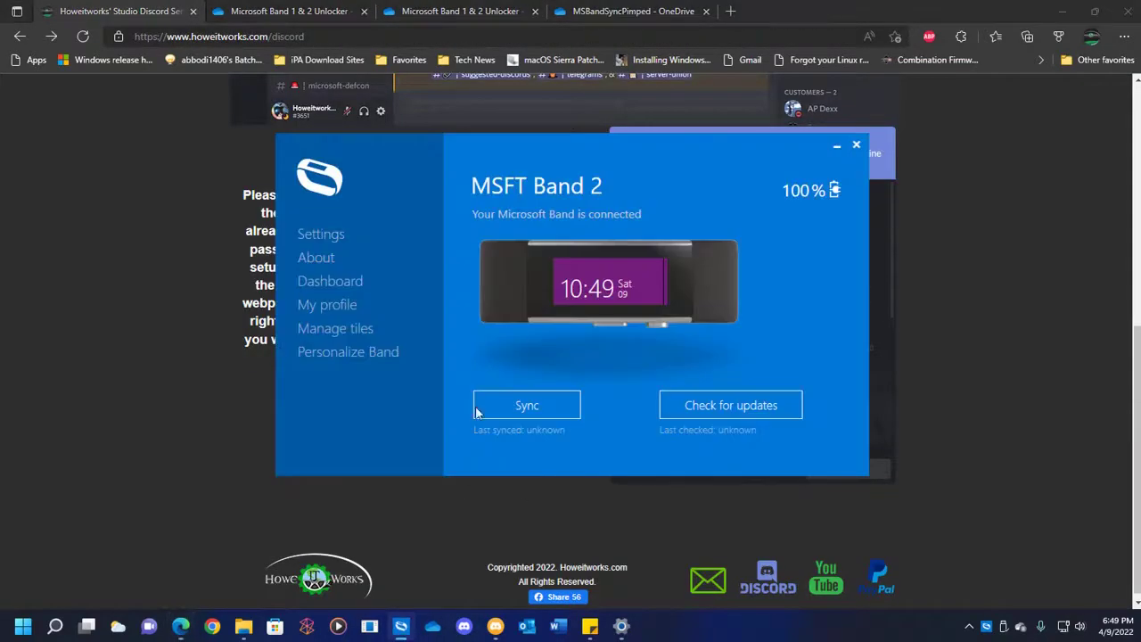
# - Review the editable fields of the band's My profile page and return to the main screen without saving
pyautogui.click(346, 312)
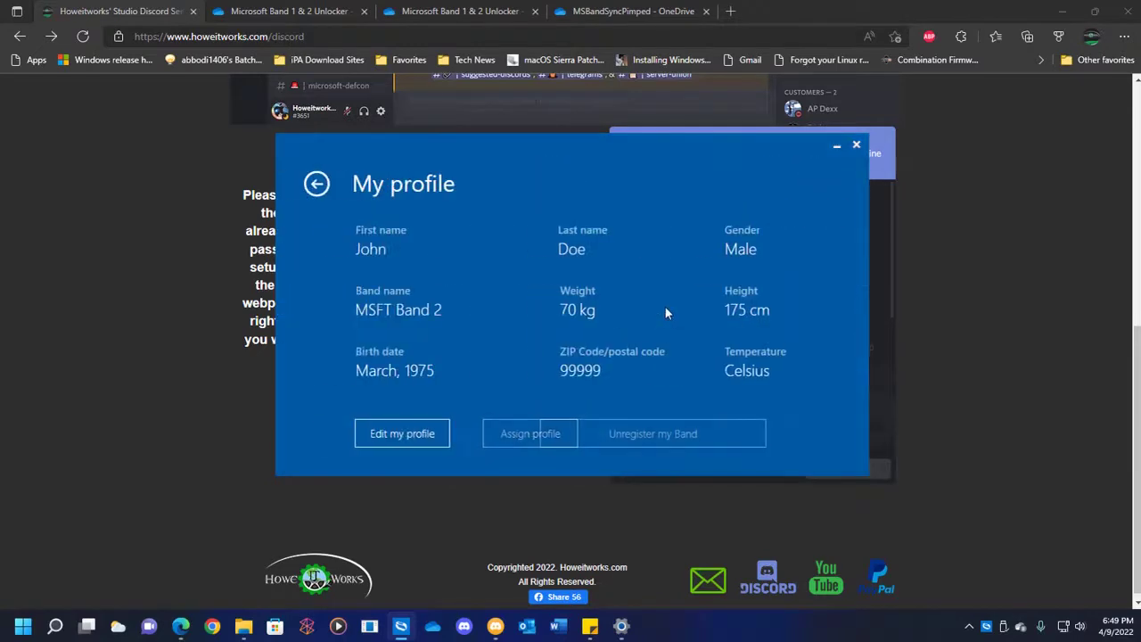
pyautogui.click(393, 437)
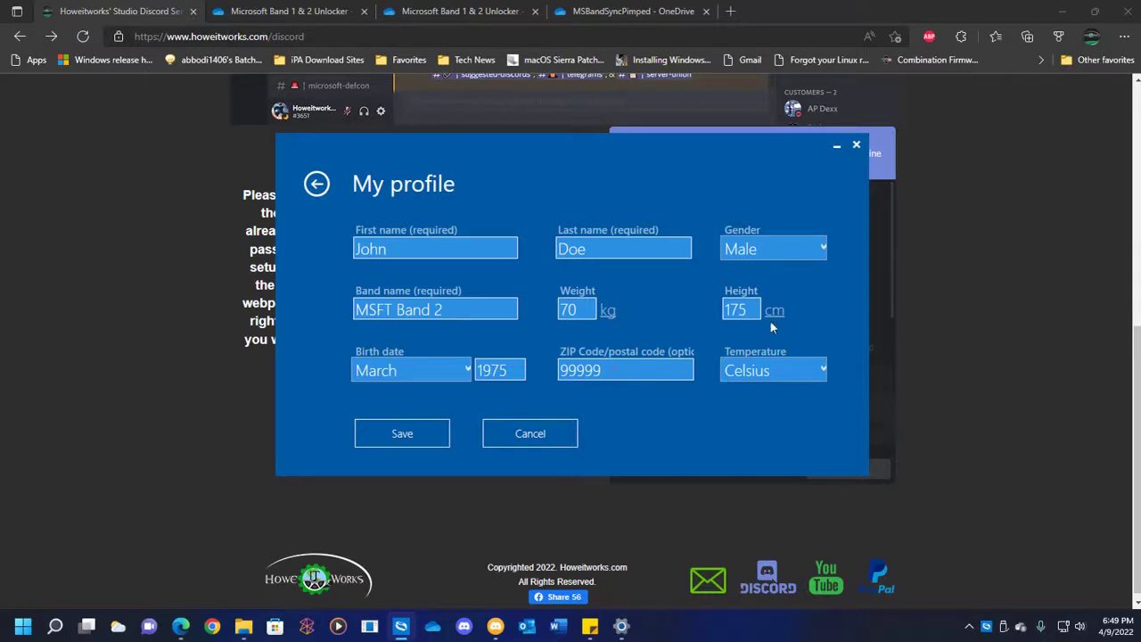
pyautogui.click(317, 184)
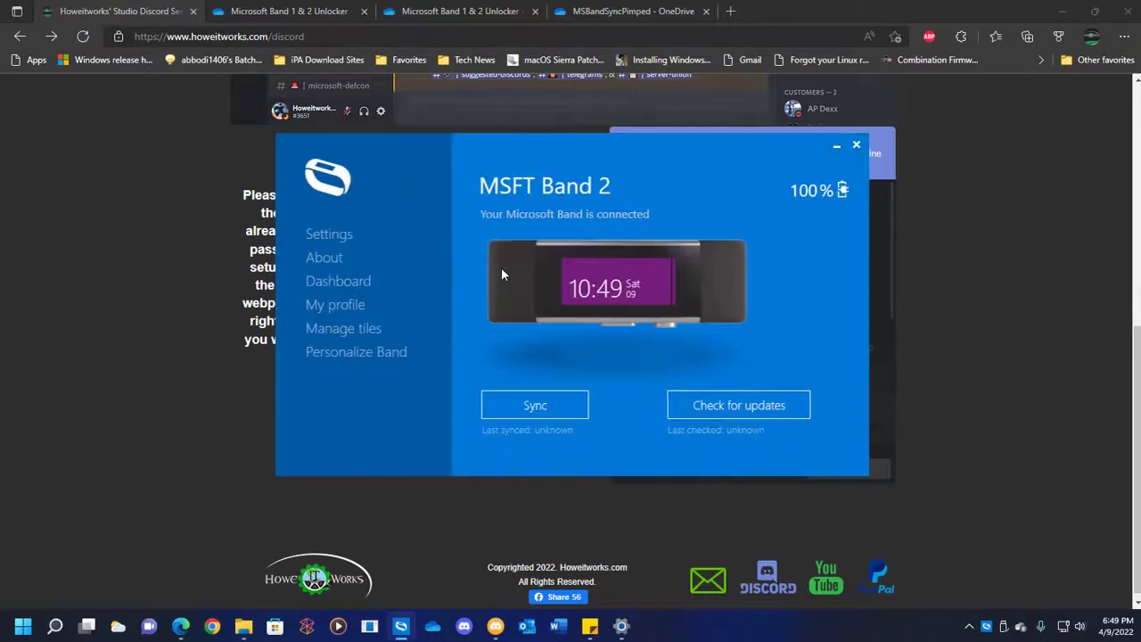
# - Personalize the band with the black wallpaper with curved blue lines and save it
pyautogui.click(362, 358)
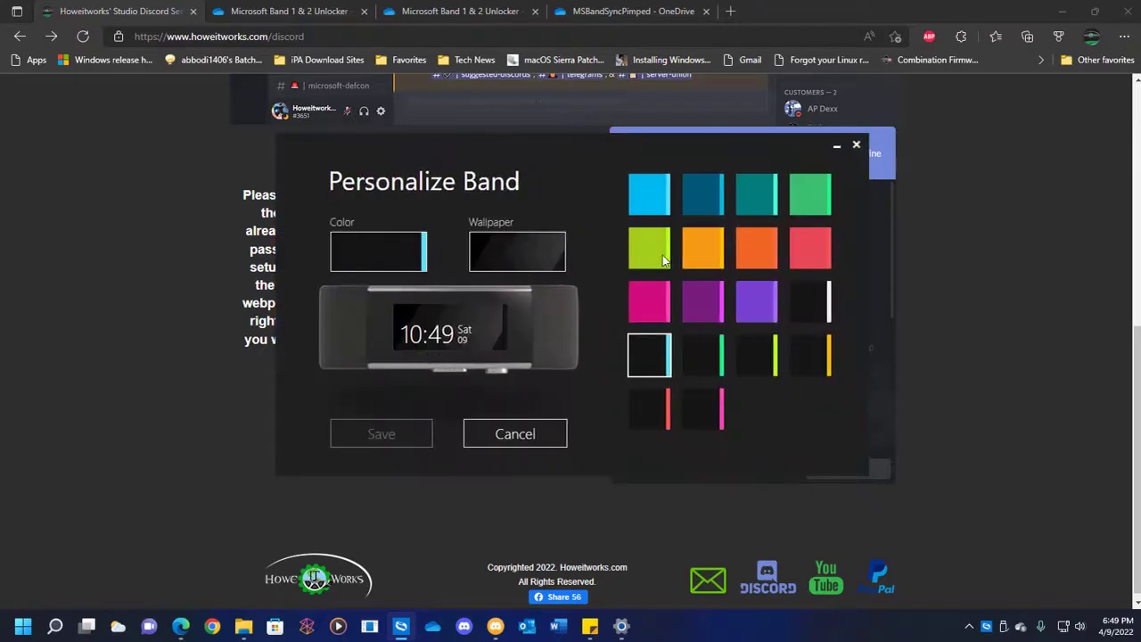
pyautogui.click(514, 260)
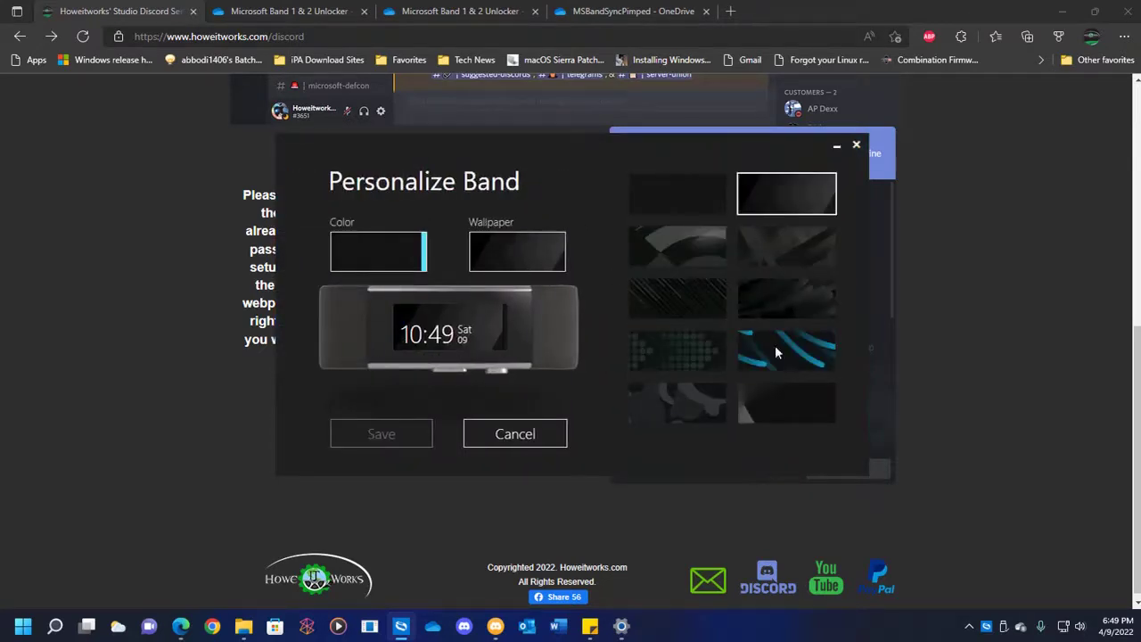
pyautogui.click(397, 265)
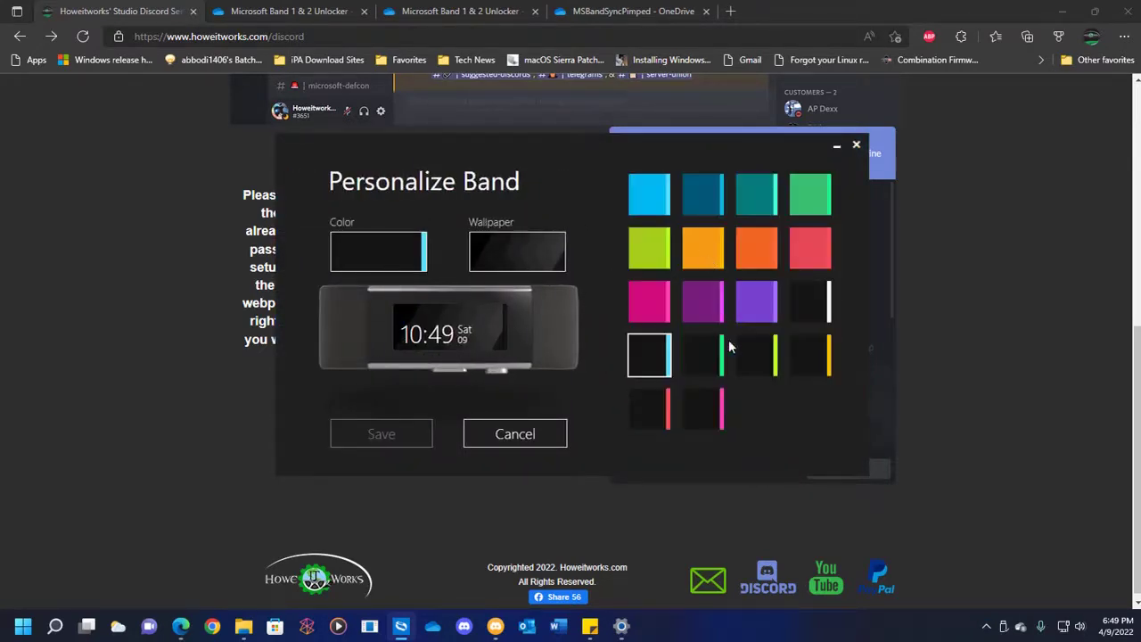
pyautogui.click(514, 259)
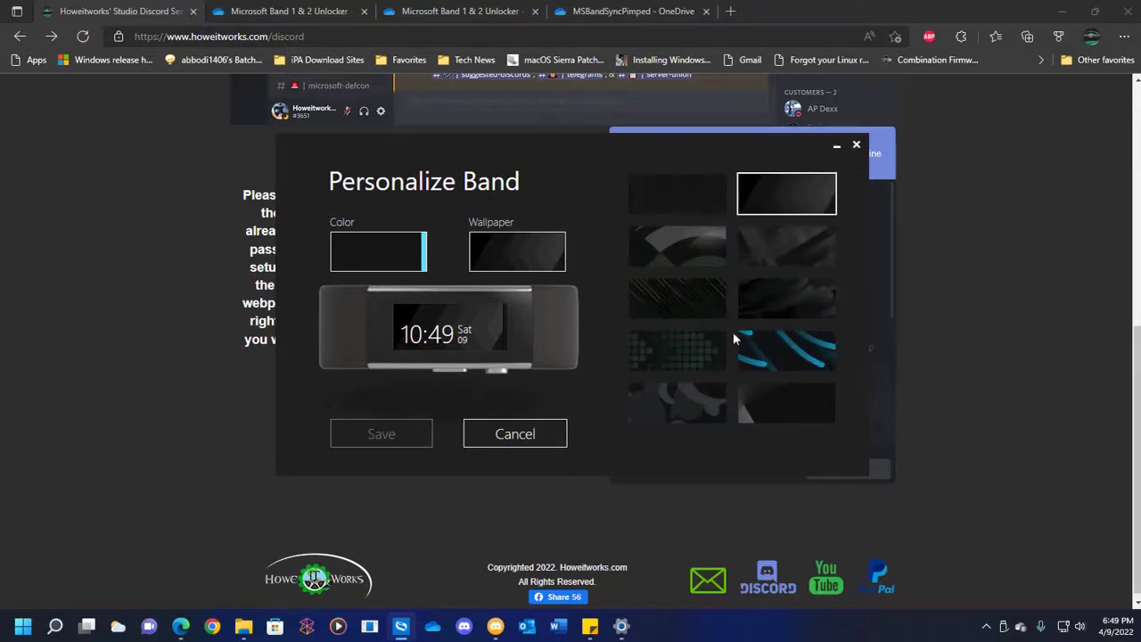
pyautogui.click(794, 355)
pyautogui.click(435, 435)
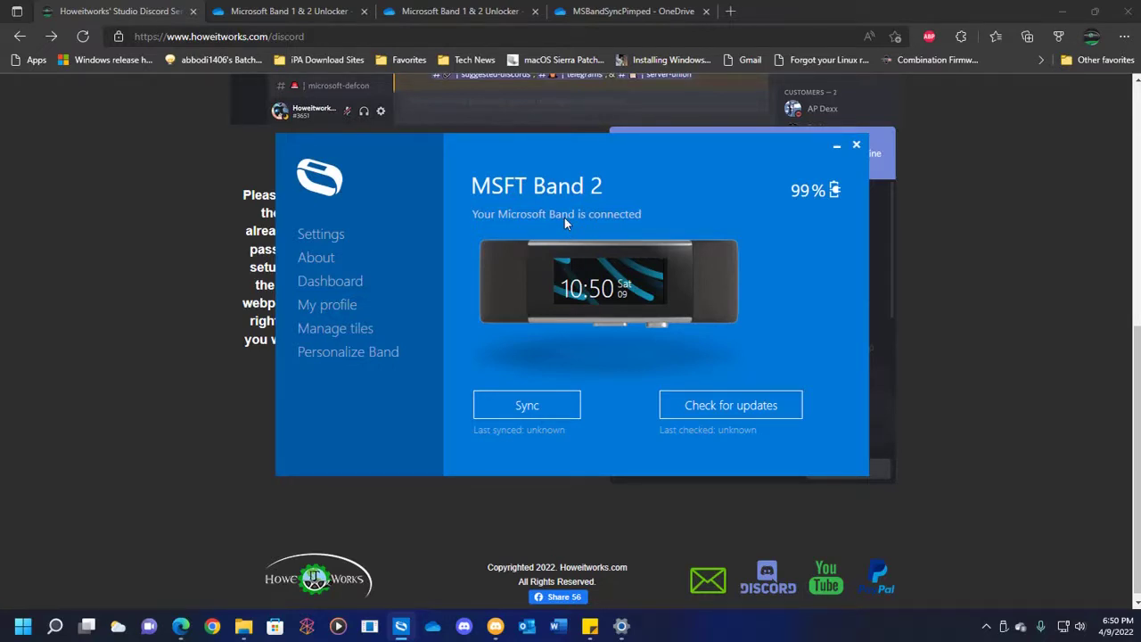
# - Switch to Discord, look through the Howeitworks' Studio channel list and open the support-chat channel
pyautogui.click(495, 626)
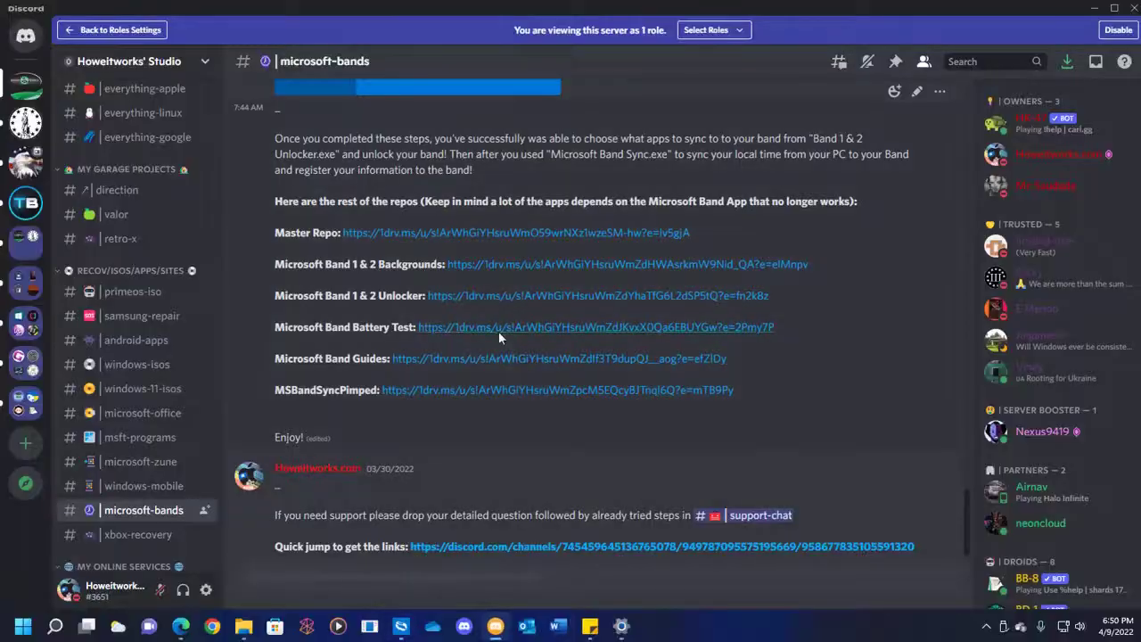
pyautogui.scroll(10, 103, 334)
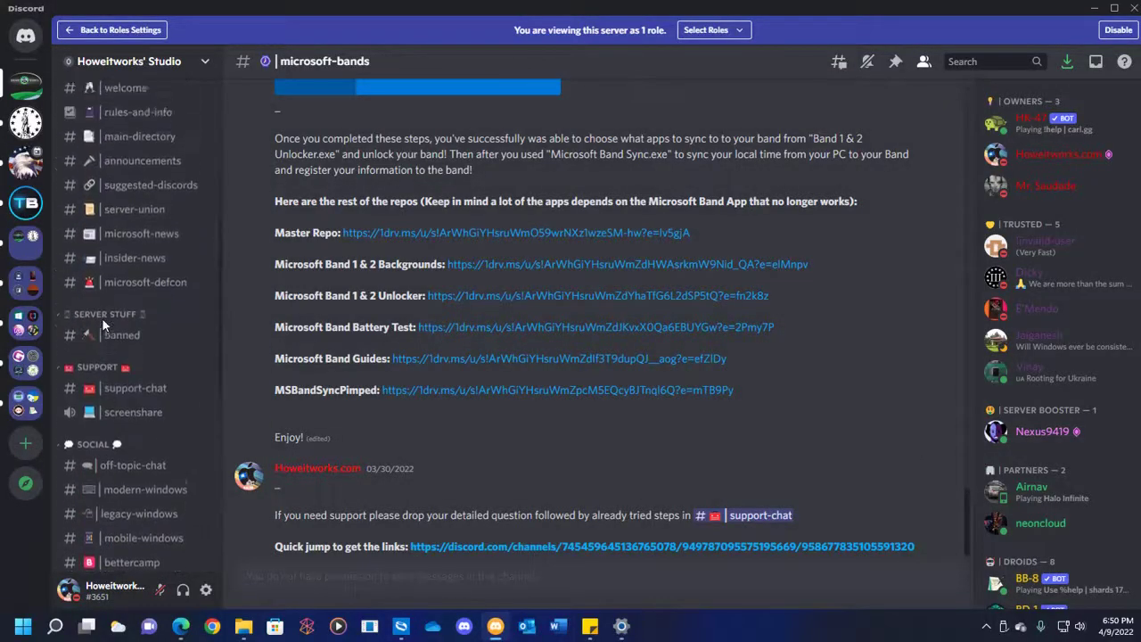
pyautogui.scroll(3, 103, 330)
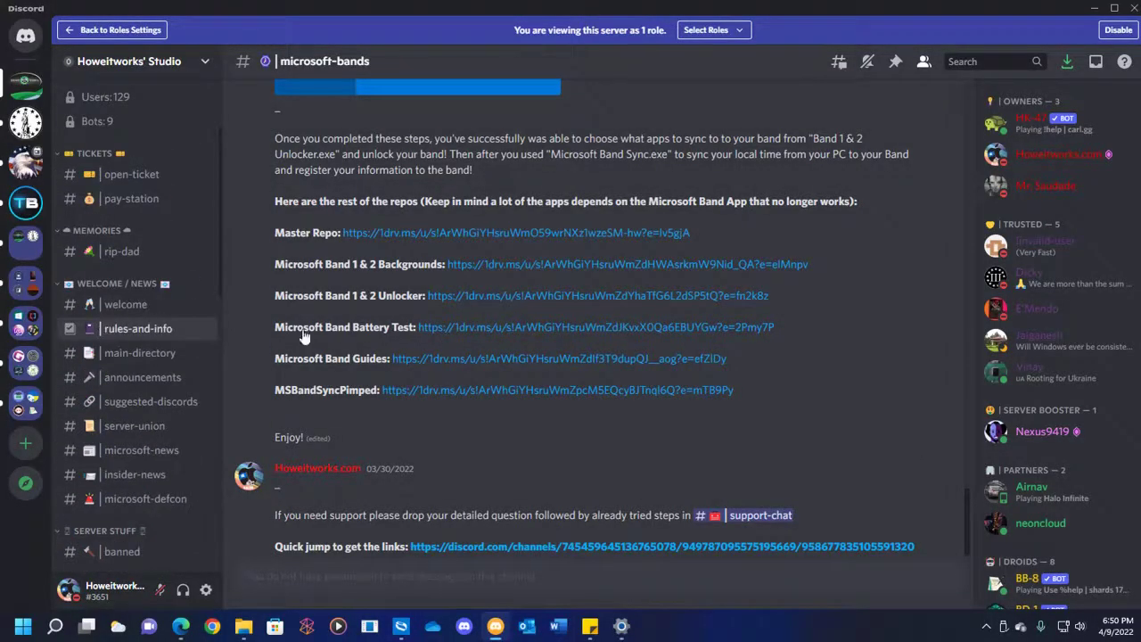
pyautogui.scroll(-3, 159, 342)
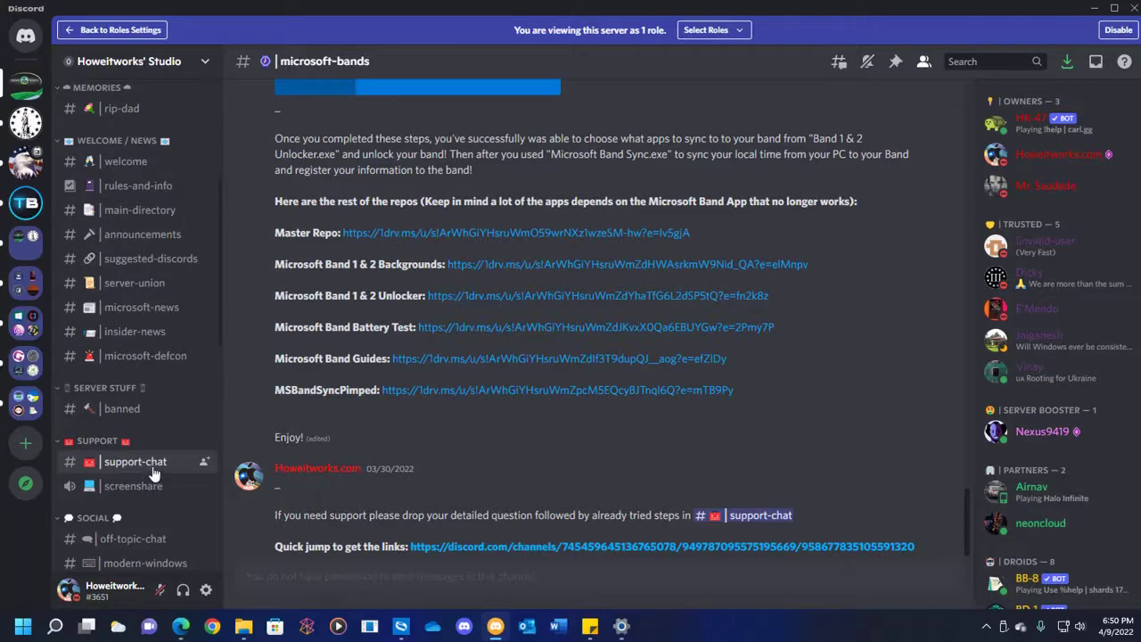
pyautogui.click(504, 546)
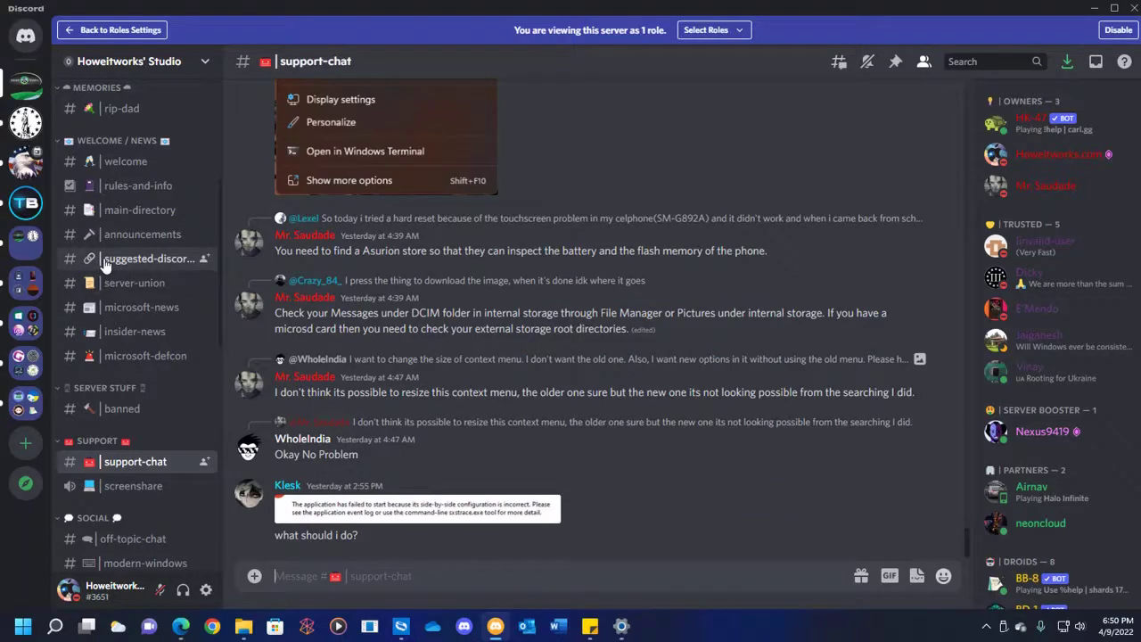
# - Open the pay-station channel and look through its PayPal and Cash App payment posts
pyautogui.scroll(5, 106, 259)
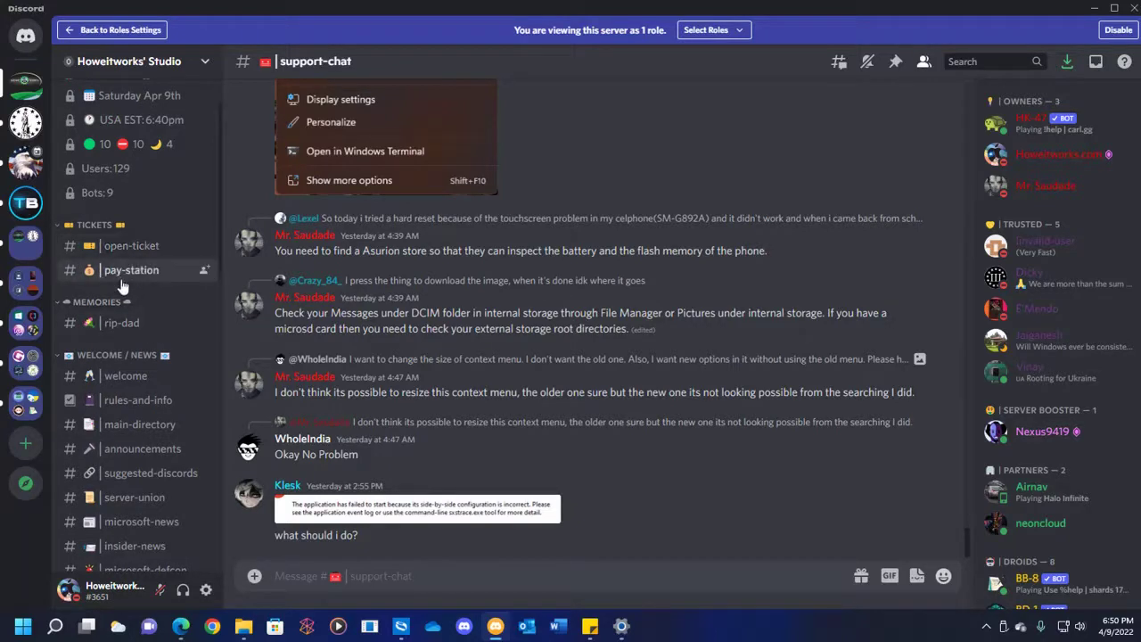
pyautogui.click(132, 271)
pyautogui.scroll(5, 511, 323)
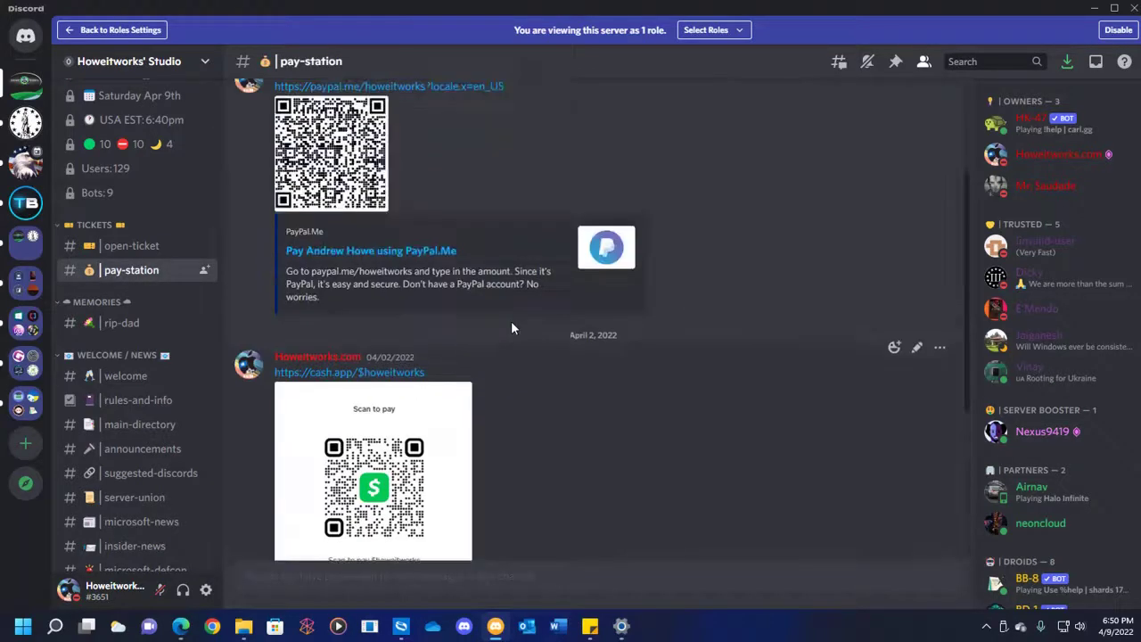
pyautogui.scroll(-3, 424, 411)
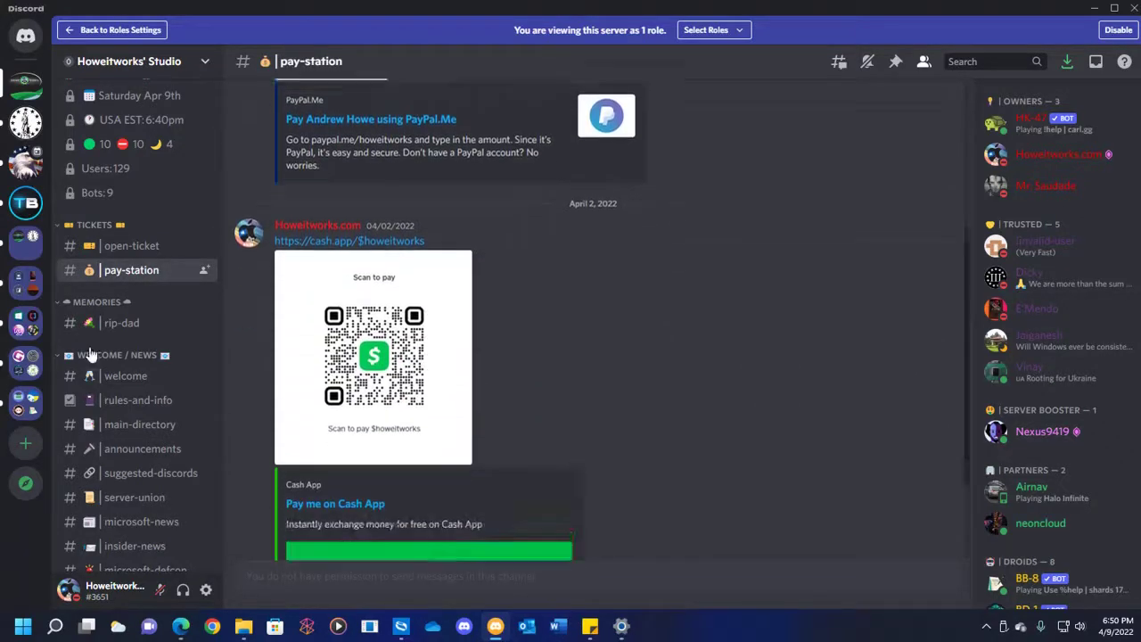
# - Open the open-ticket channel and review its posting rules and the ticket-opening post
pyautogui.click(121, 246)
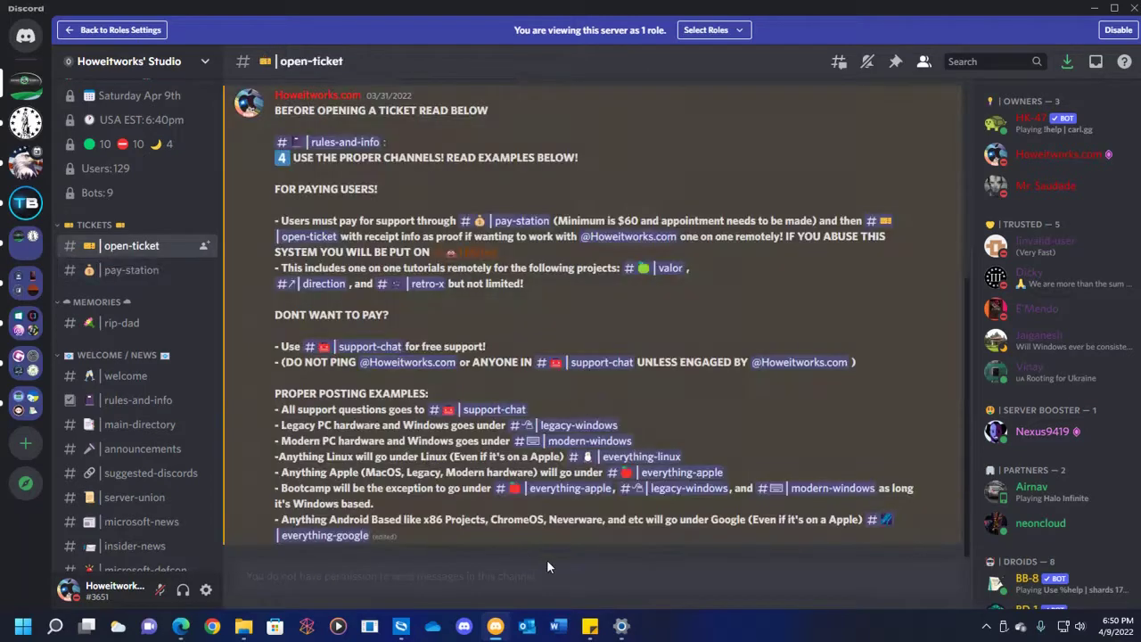
pyautogui.scroll(3, 428, 287)
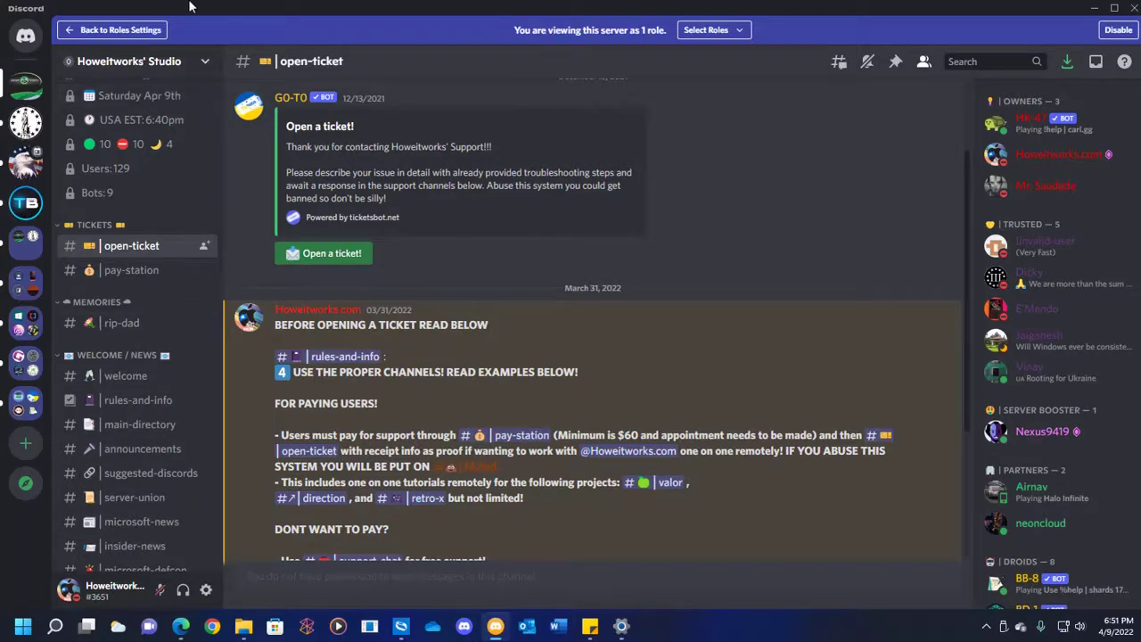
# - Look through the server's channel list from Server Stats down to the Recov/ISOs/Apps/Sites category
pyautogui.scroll(2, 121, 281)
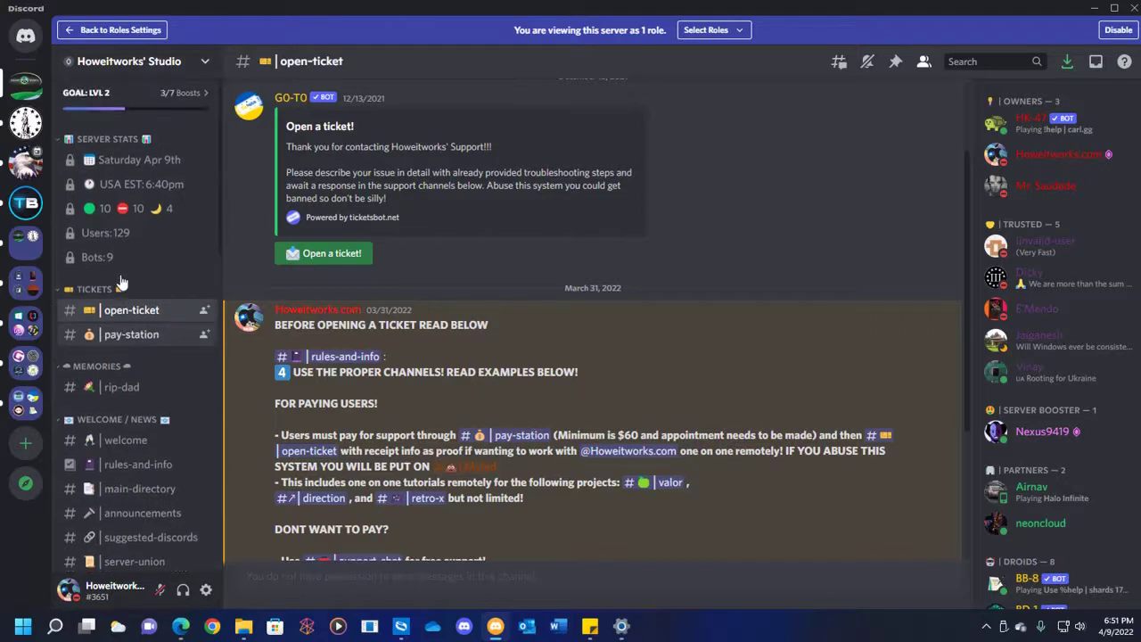
pyautogui.scroll(-3, 121, 282)
pyautogui.scroll(-2, 121, 280)
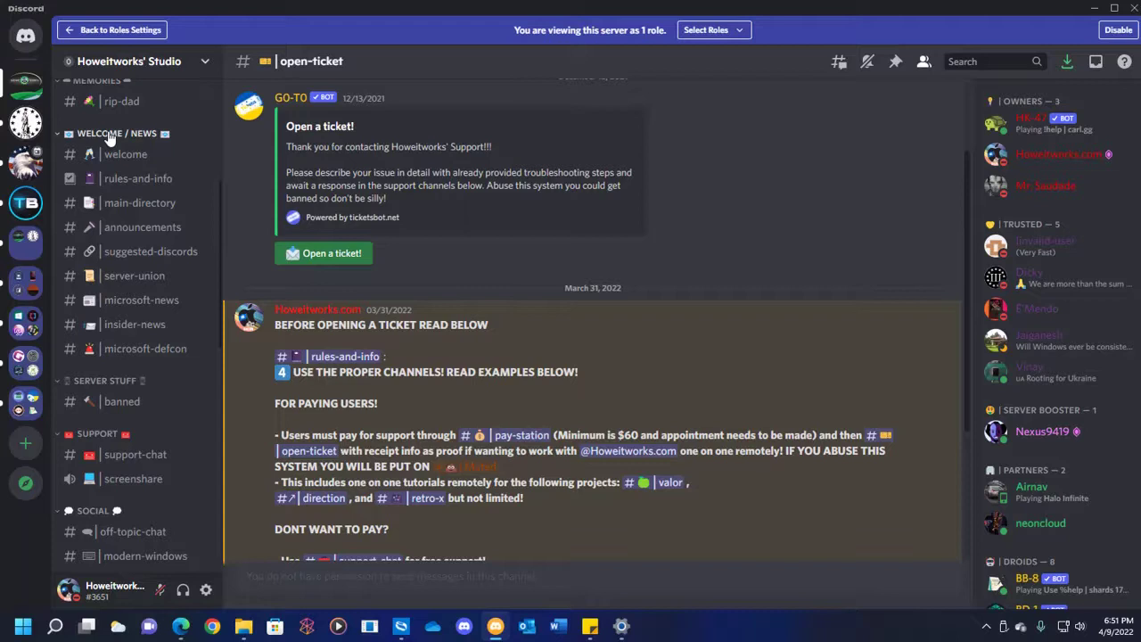
pyautogui.scroll(2, 110, 140)
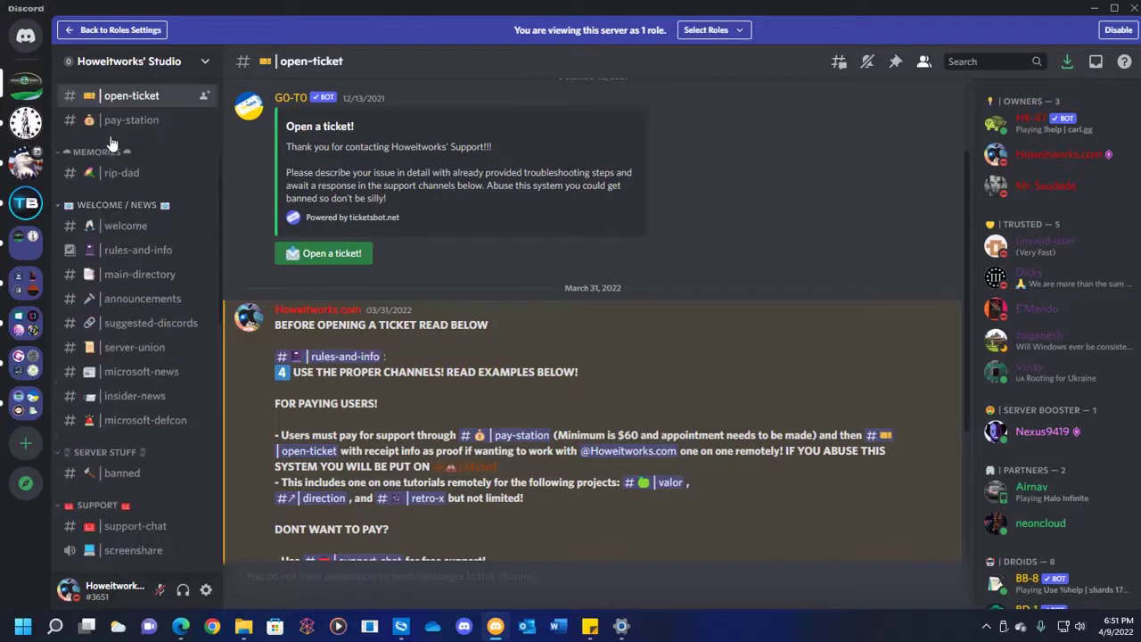
pyautogui.scroll(2, 110, 143)
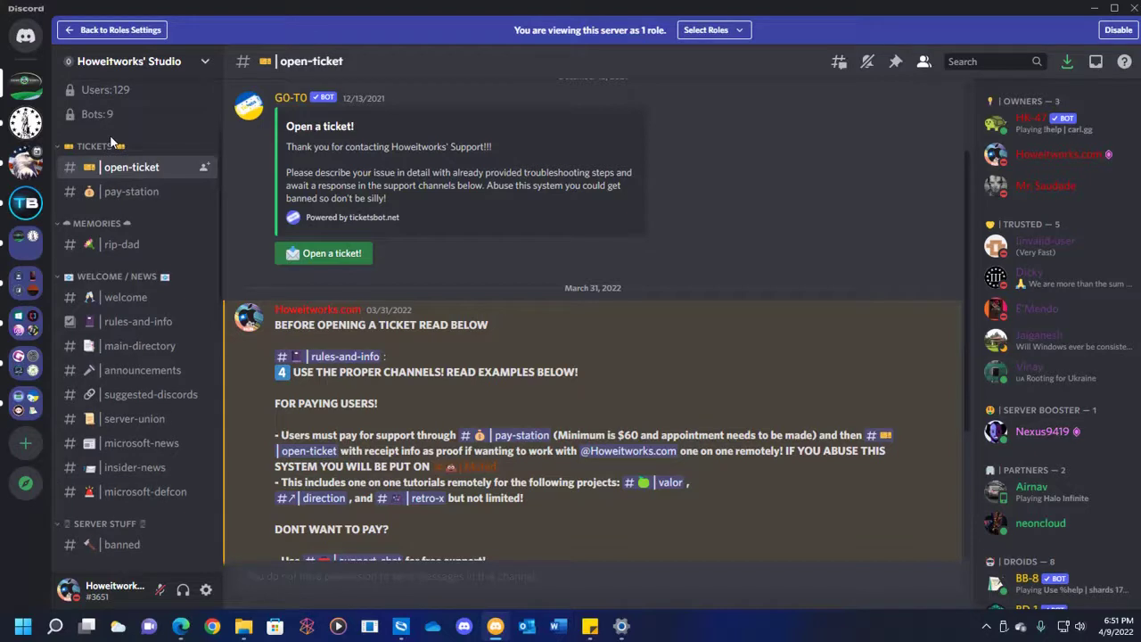
pyautogui.scroll(-2, 112, 143)
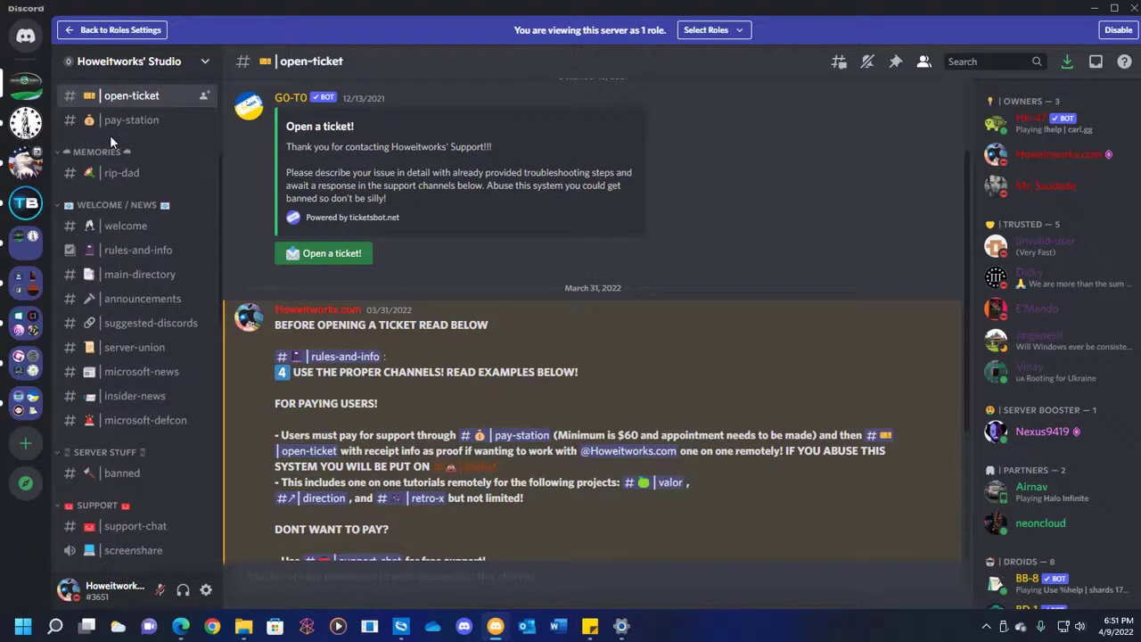
pyautogui.scroll(-2, 111, 138)
pyautogui.scroll(-8, 110, 135)
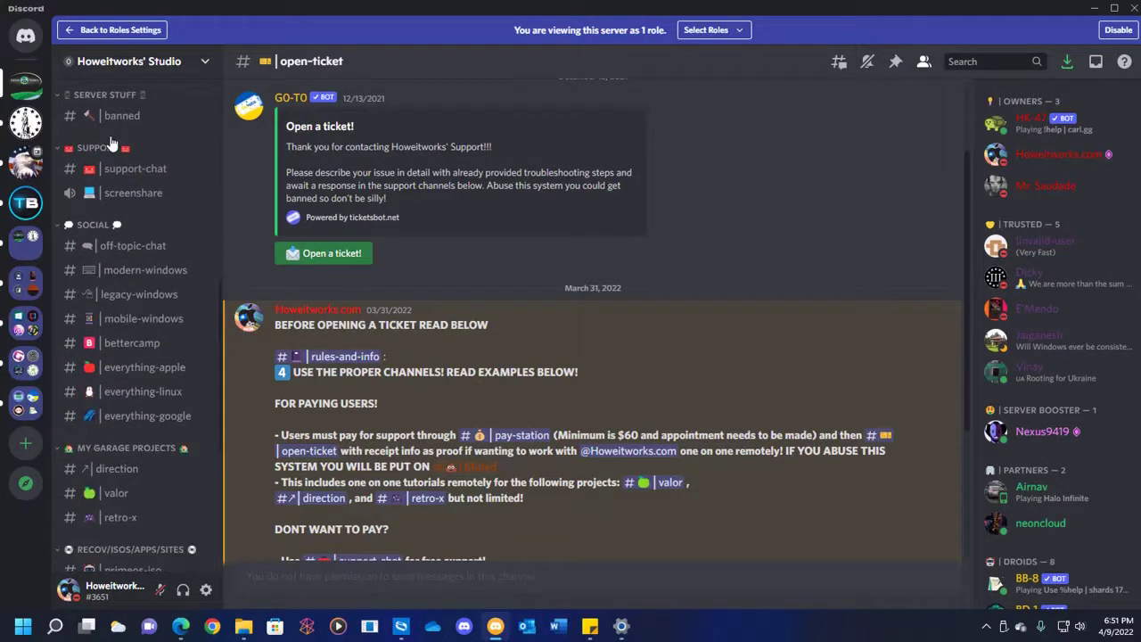
pyautogui.scroll(-8, 111, 140)
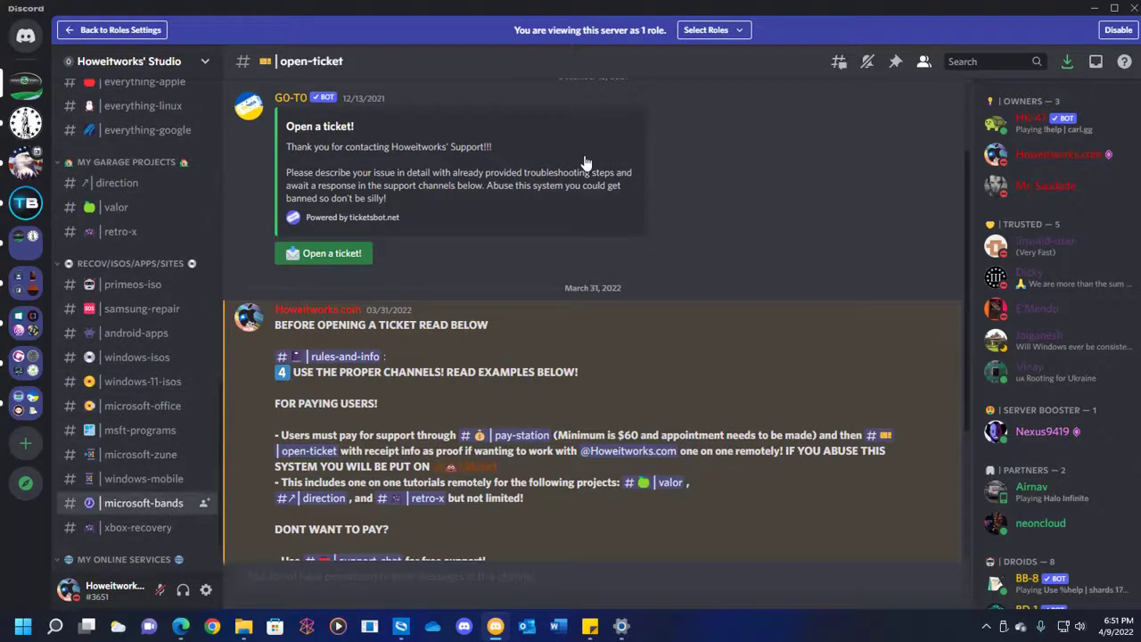
# - Open the microsoft-bands channel and skim its unlock and sync tutorial from the introduction to the repository links
pyautogui.scroll(10, 490, 397)
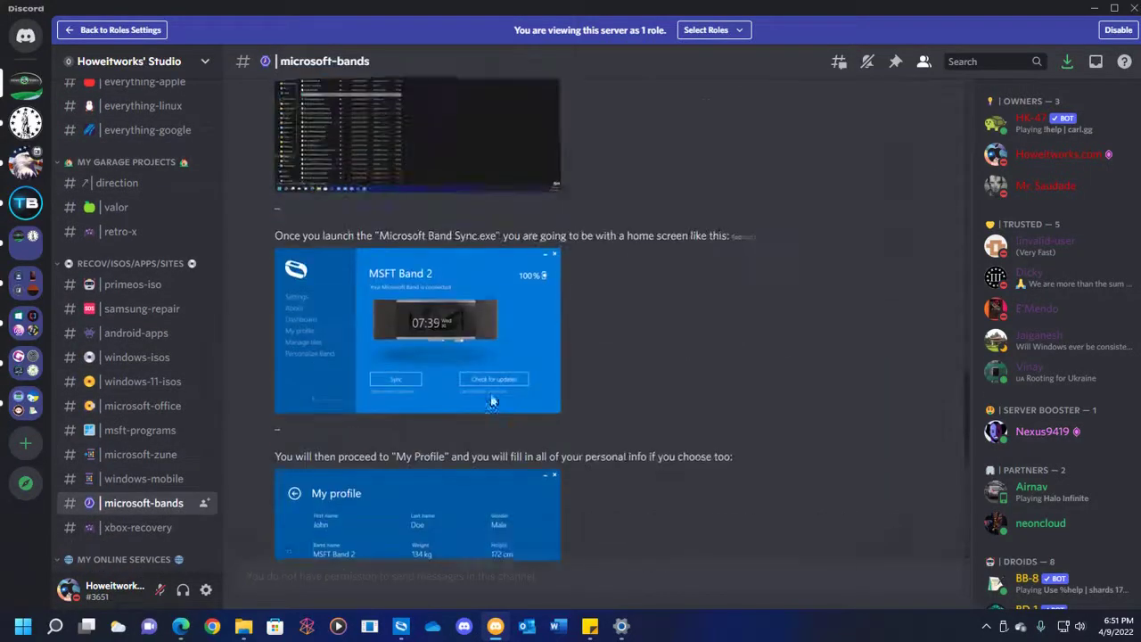
pyautogui.scroll(15, 491, 402)
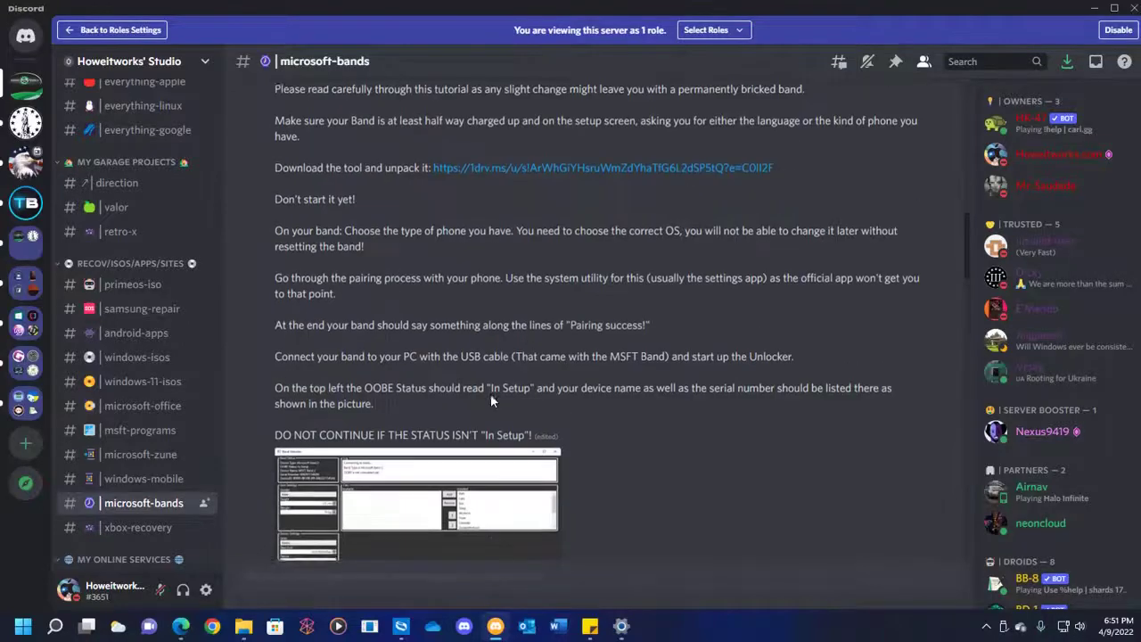
pyautogui.scroll(5, 490, 394)
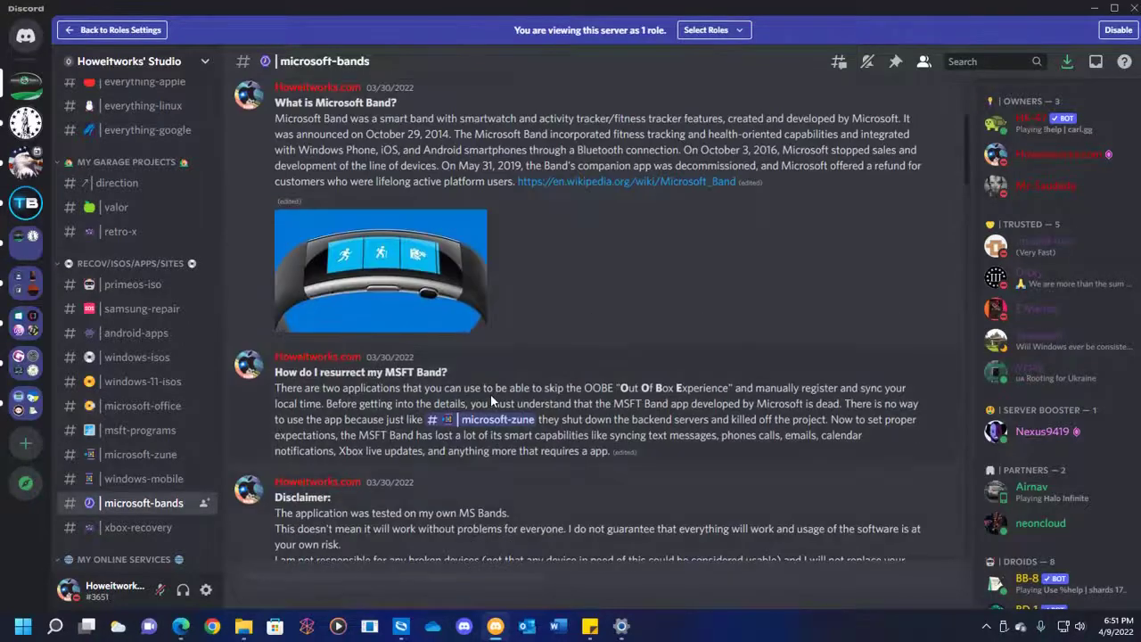
pyautogui.scroll(-3, 490, 394)
pyautogui.scroll(-15, 491, 394)
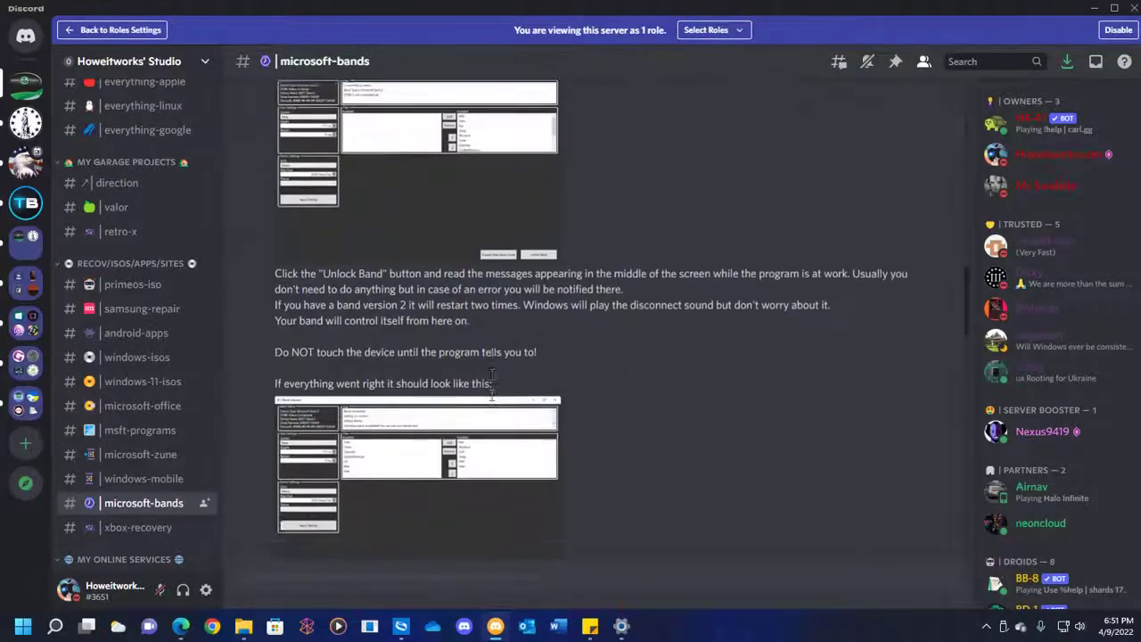
pyautogui.scroll(-7, 491, 395)
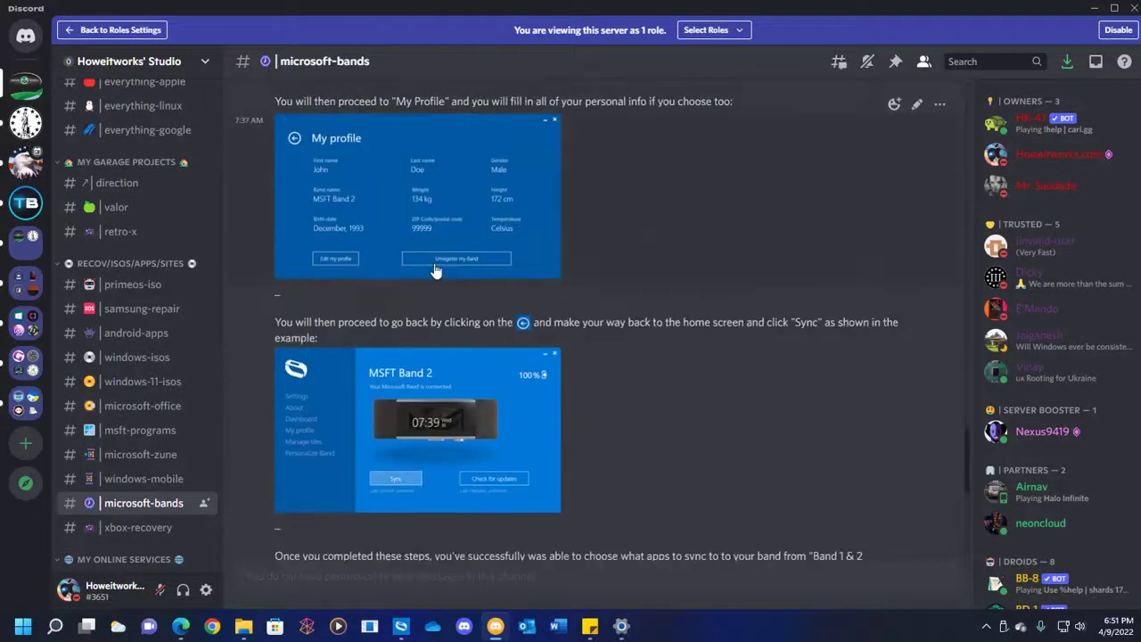
pyautogui.scroll(-3, 496, 375)
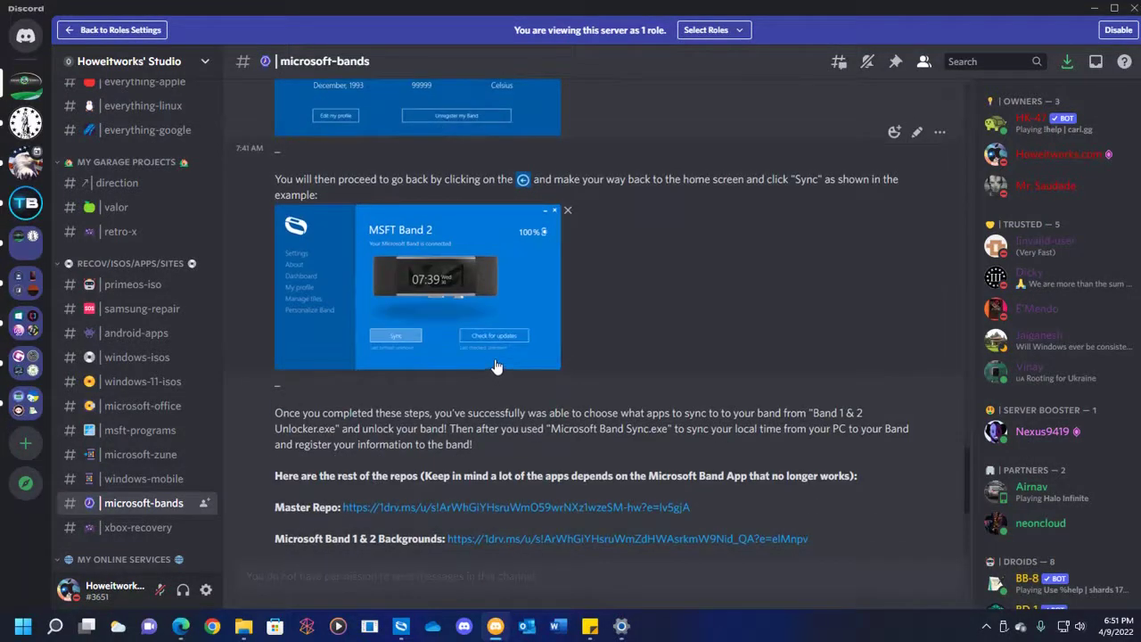